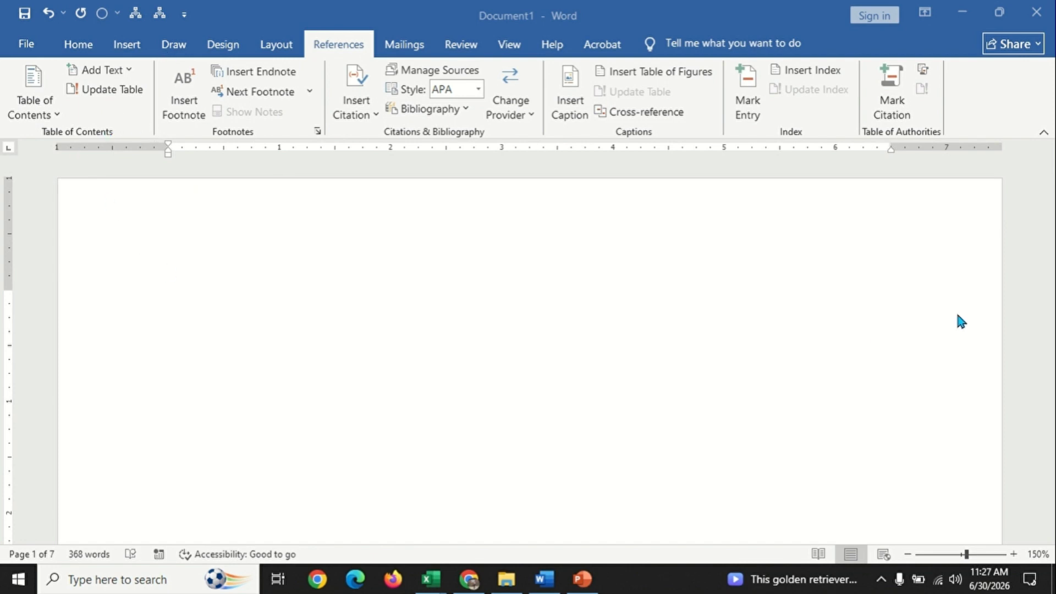
- Insert the Automatic Table 1 table of contents at the start of the first page
left_click(169, 300)
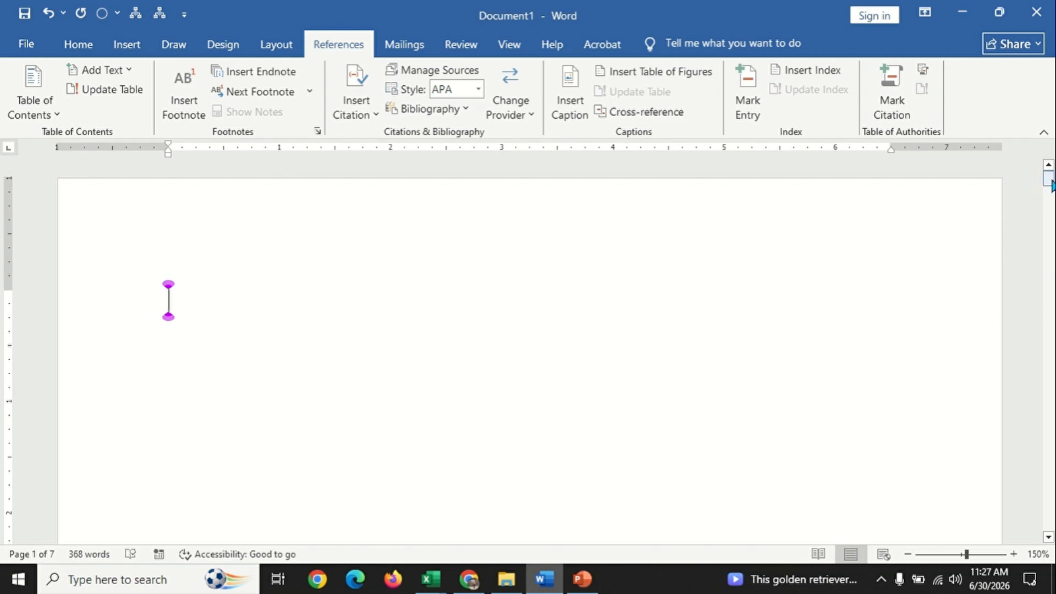
mouse_move(1049, 179)
left_mouse_down()
mouse_move(1049, 284)
mouse_move(1049, 179)
left_mouse_up()
left_click(31, 116)
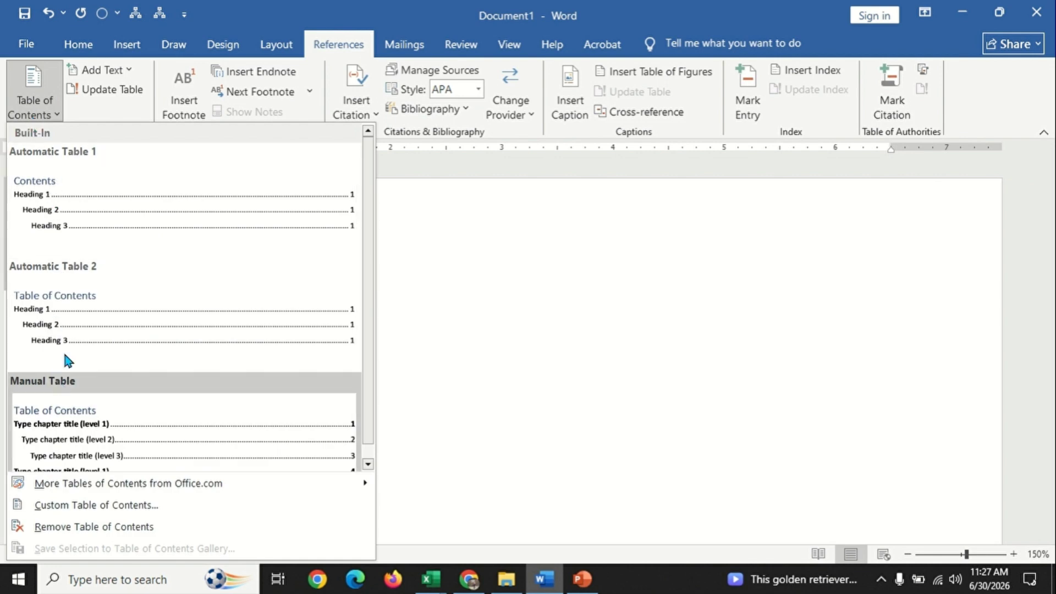
left_click(81, 217)
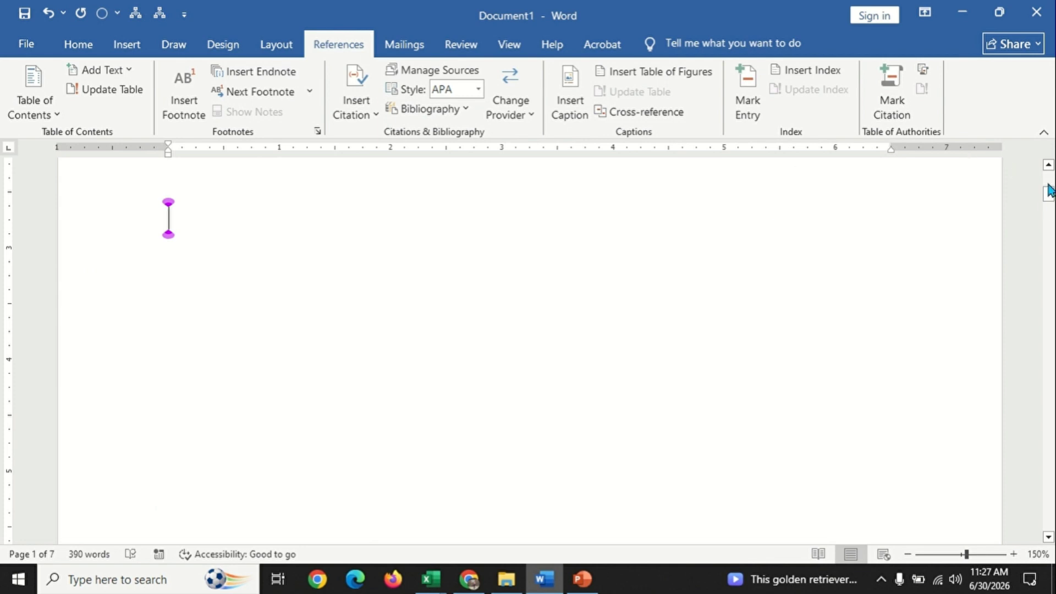
scroll(1047, 190, "up", 5)
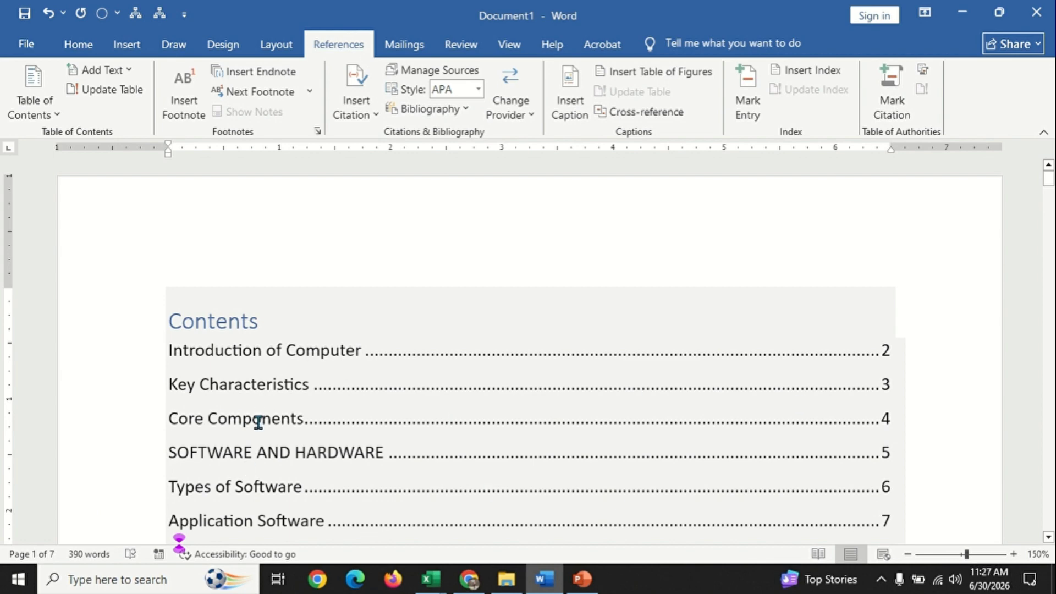
- Follow the Core Components entry in the table of contents to its section and return to the contents page, twice
left_click(258, 423, "ctrl")
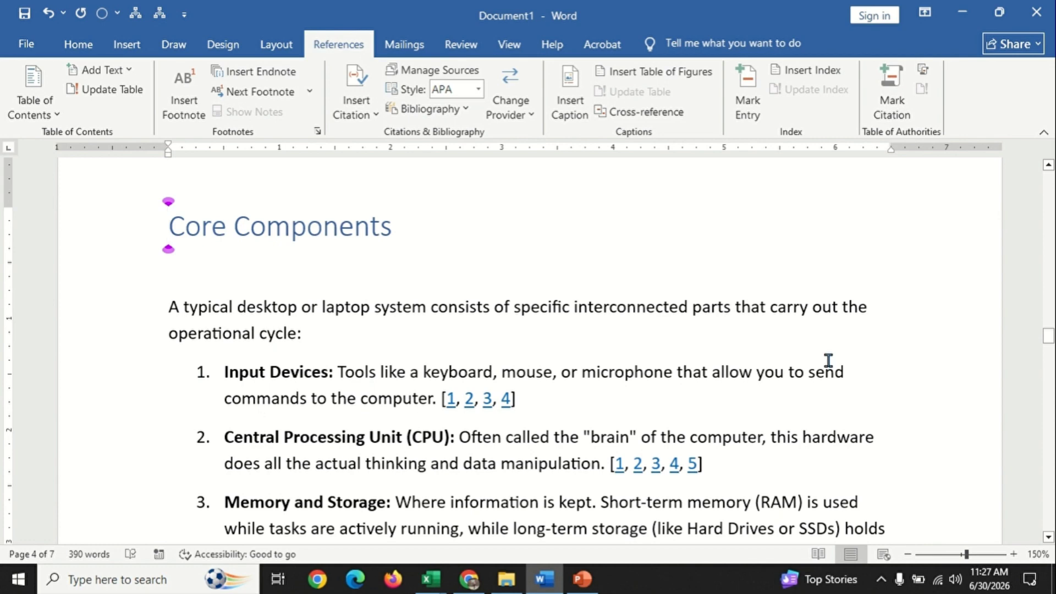
left_click_drag(1049, 343, 1053, 184)
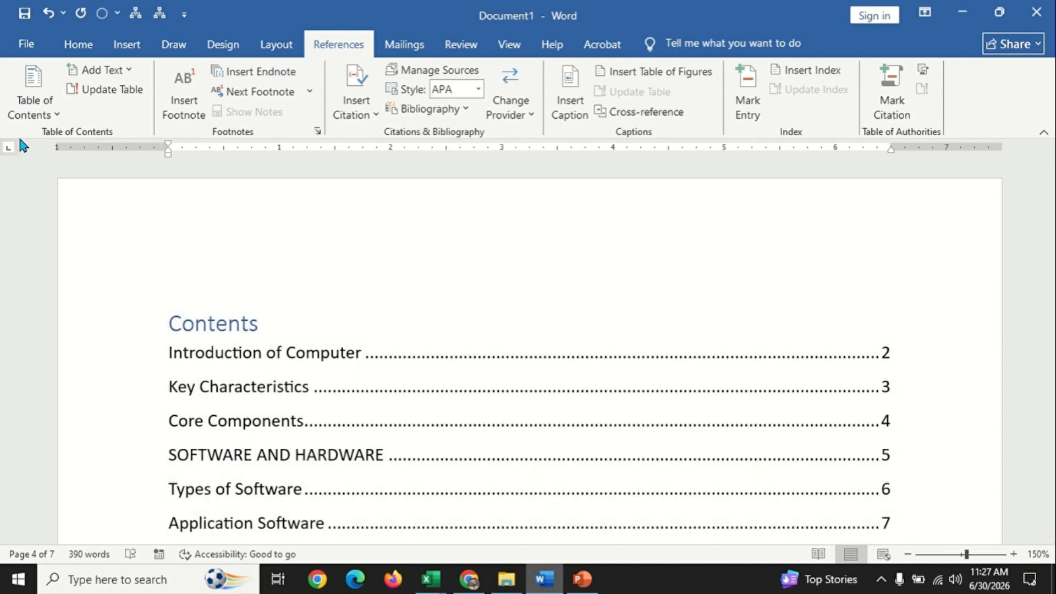
left_click(235, 425, "ctrl")
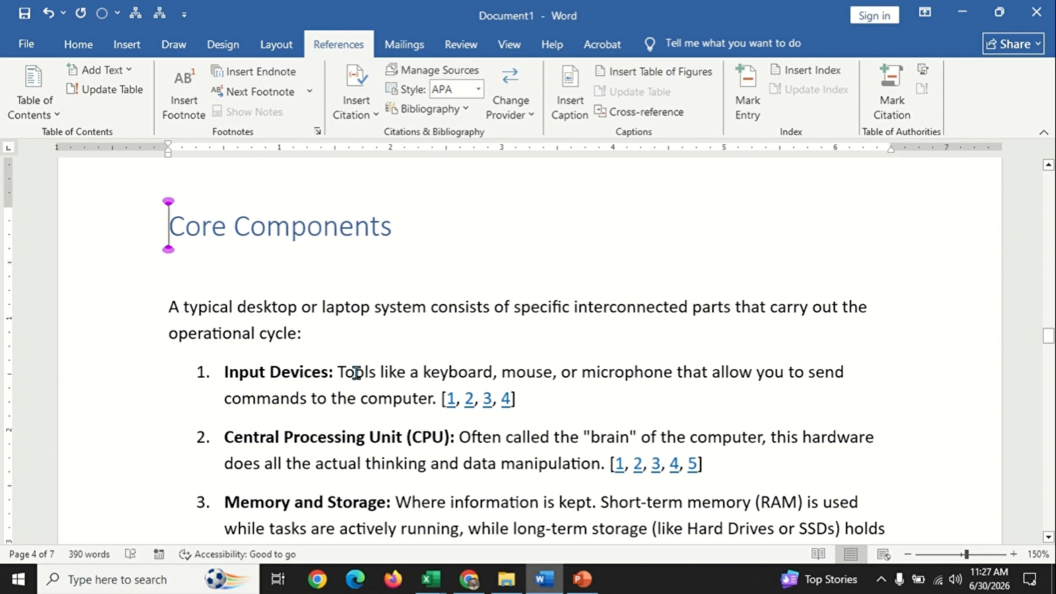
left_click_drag(1048, 336, 1048, 176)
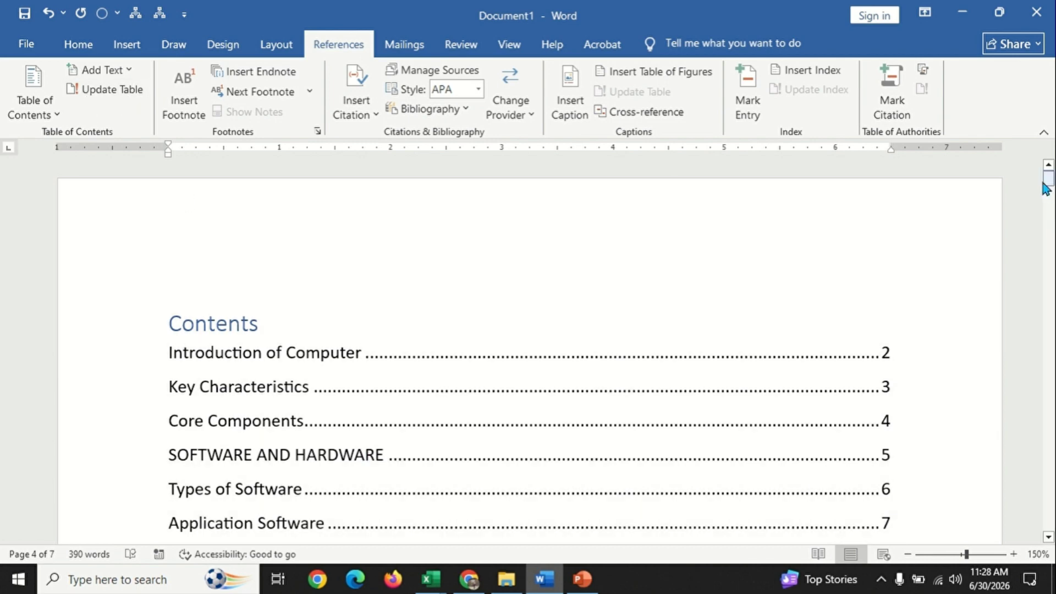
- Change the first section's heading on page 2 to "Introduction of Computers"
left_click_drag(1048, 184, 1048, 236)
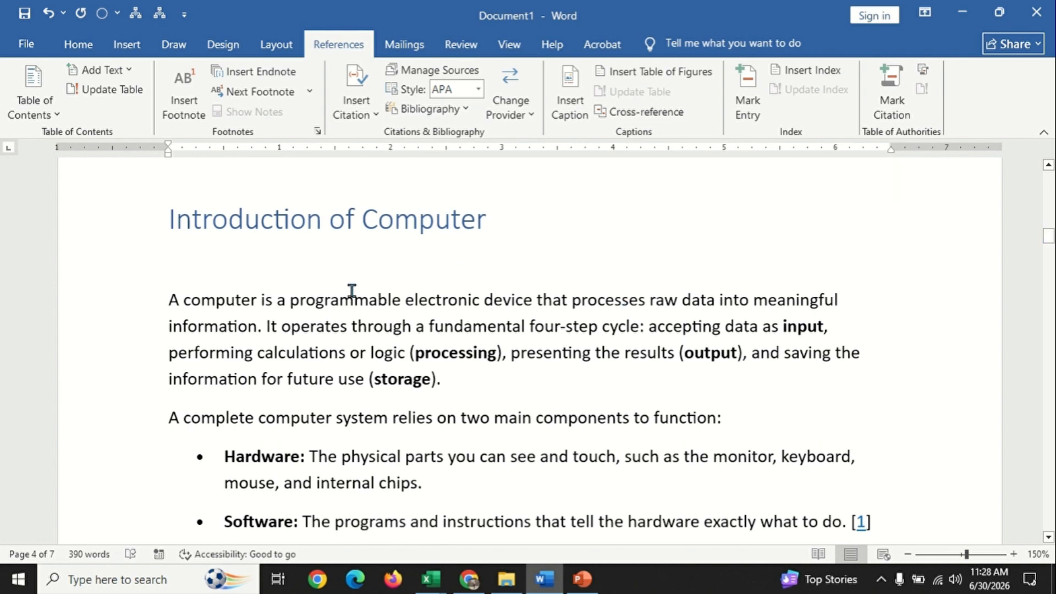
left_click(402, 304)
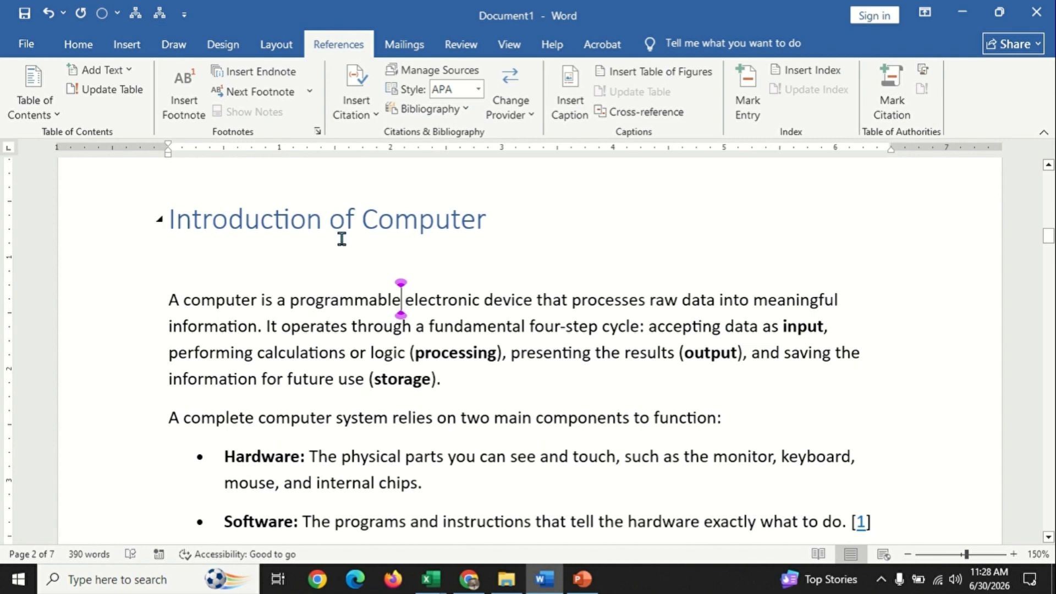
left_click(323, 219)
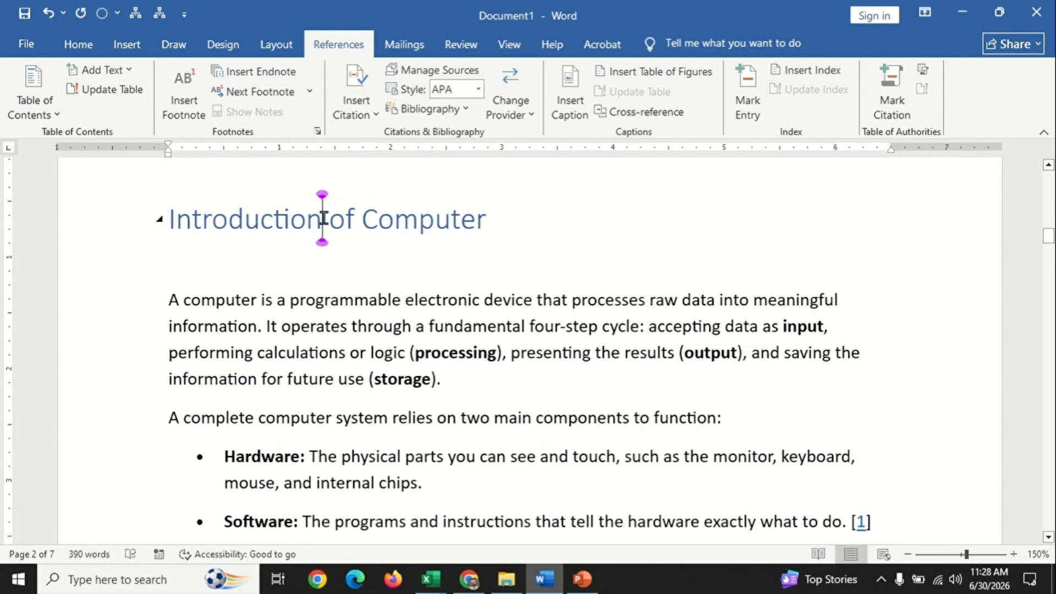
left_click(486, 218)
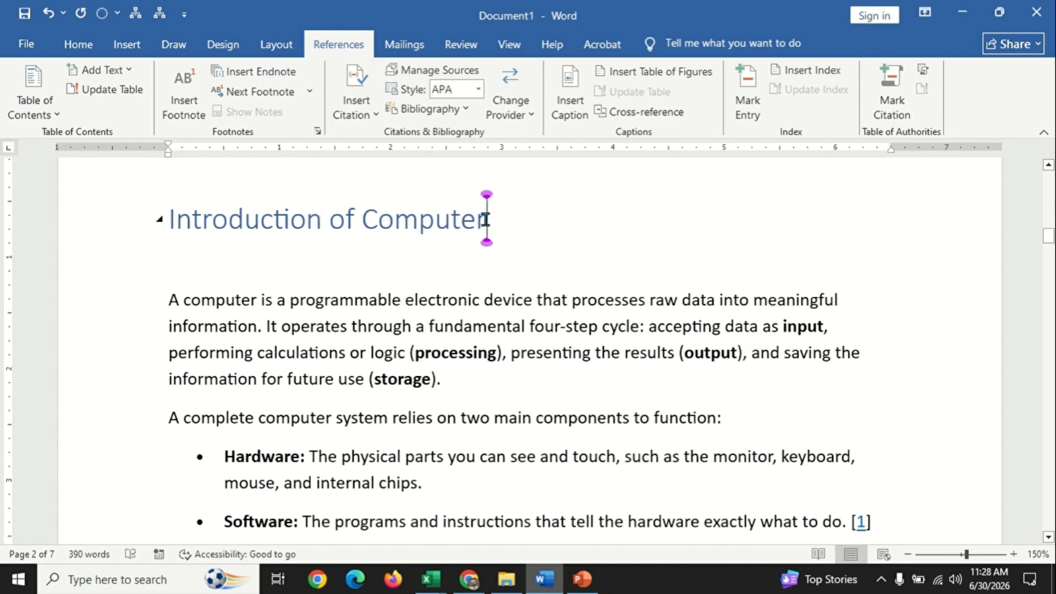
type("s")
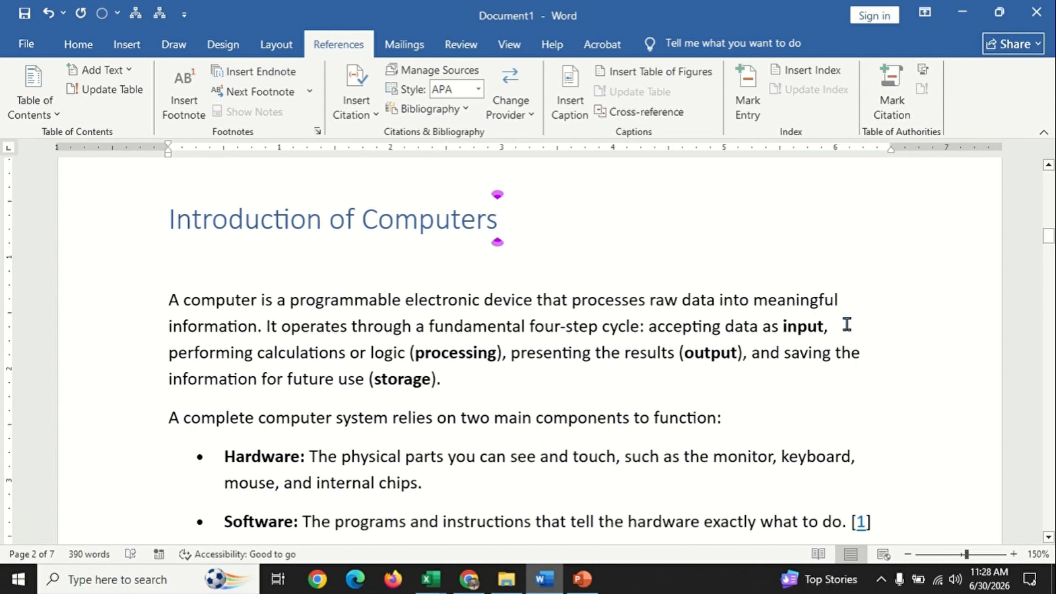
- Add an extra "s" to the page 3 heading so it reads "Key Characteristicss"
left_click_drag(1049, 236, 1052, 295)
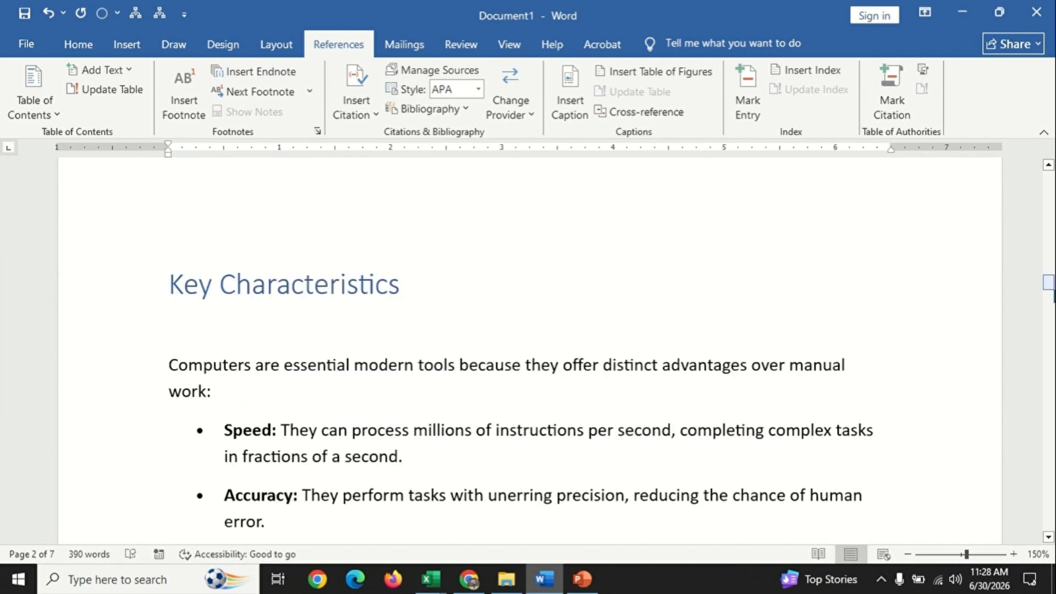
left_click(401, 284)
type("s")
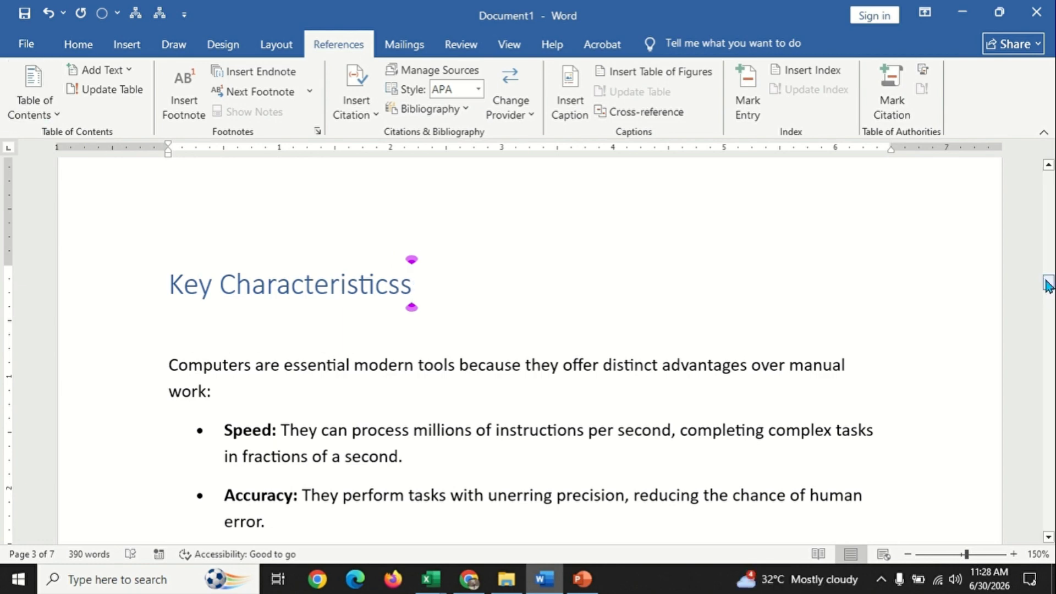
- Update the entire table of contents on the first page, including the heading text
left_click_drag(1049, 283, 1050, 180)
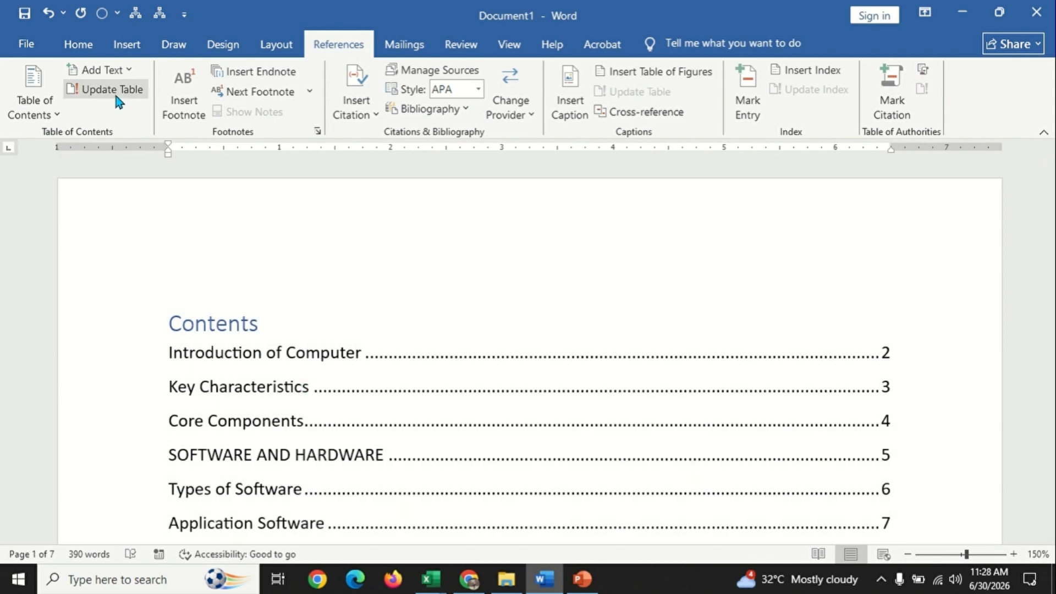
left_click(114, 95)
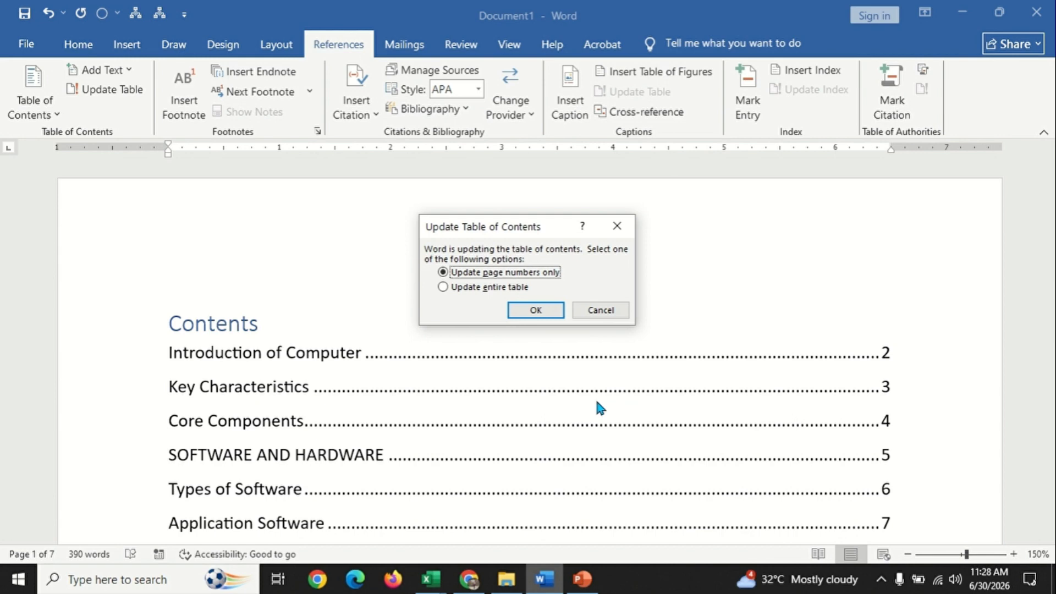
left_click(443, 287)
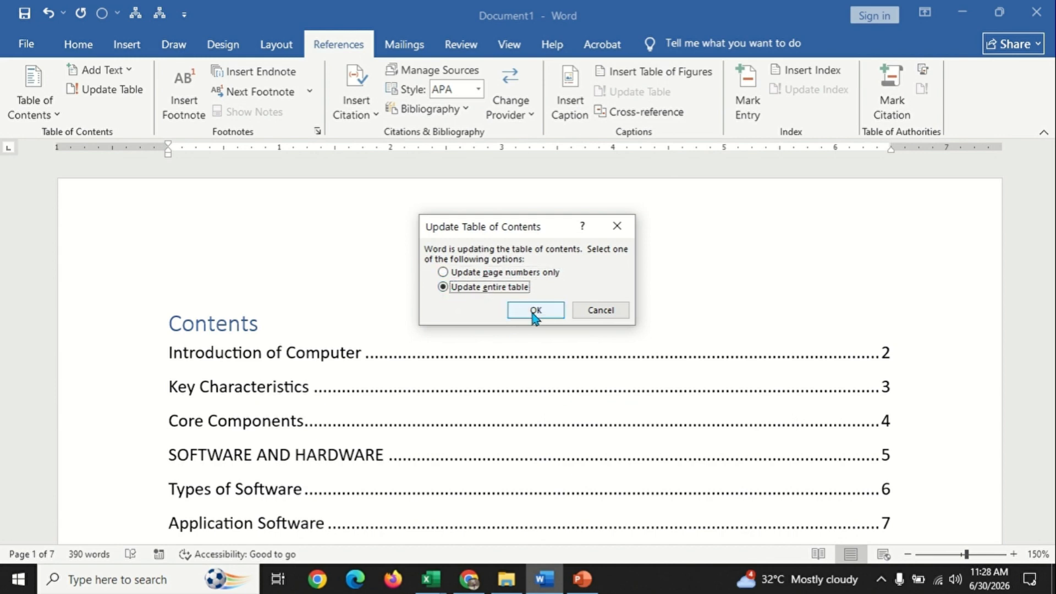
left_click(533, 309)
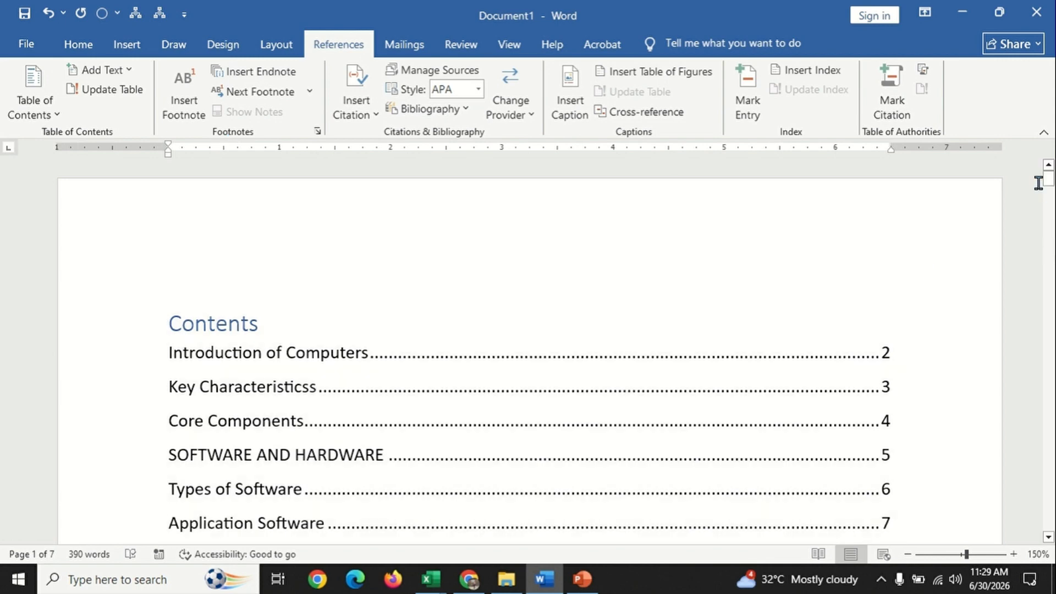
- Insert a footnote after the word "Hardware" in the page 2 bullet list, reading "Hardware is a physical component"
left_click_drag(1048, 179, 1051, 249)
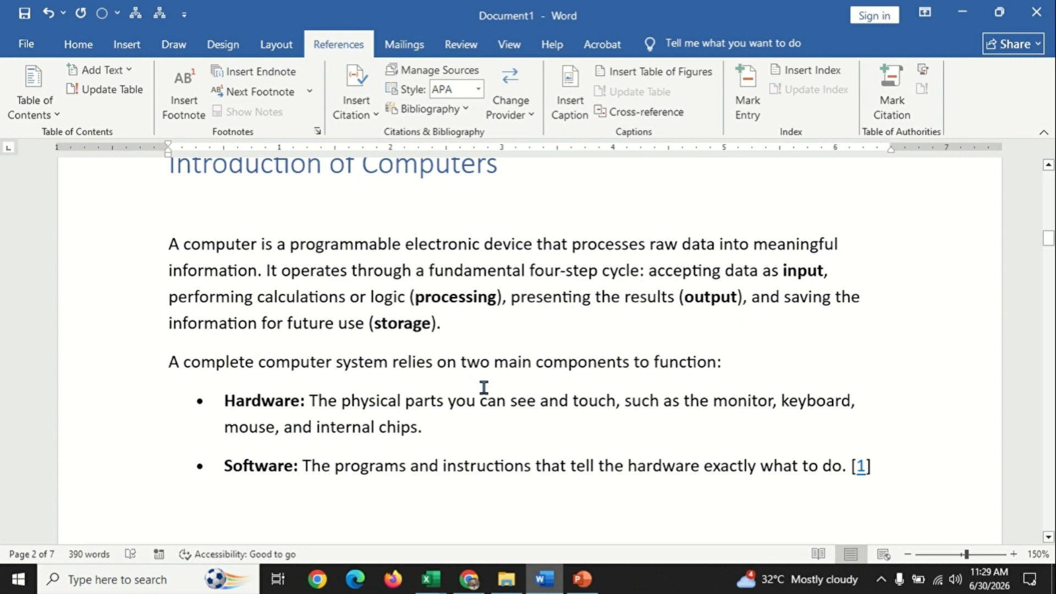
left_click(297, 404)
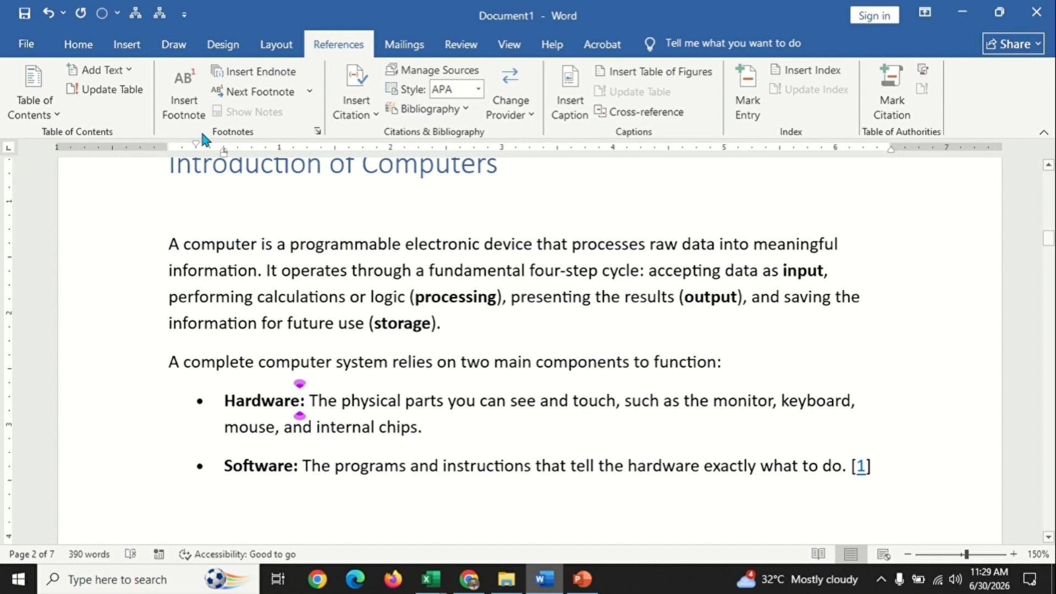
left_click(184, 102)
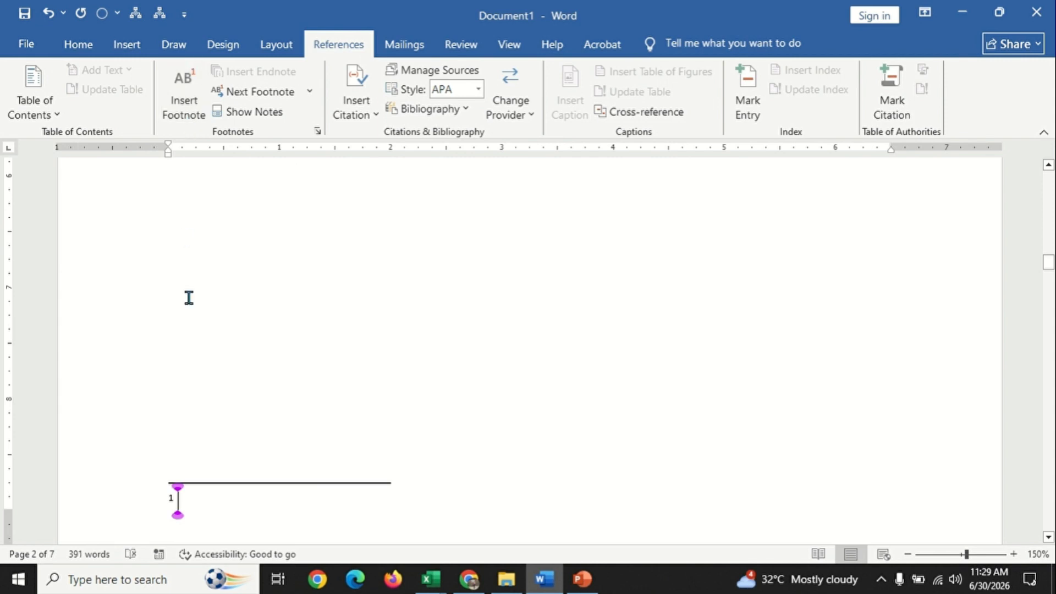
type("ha")
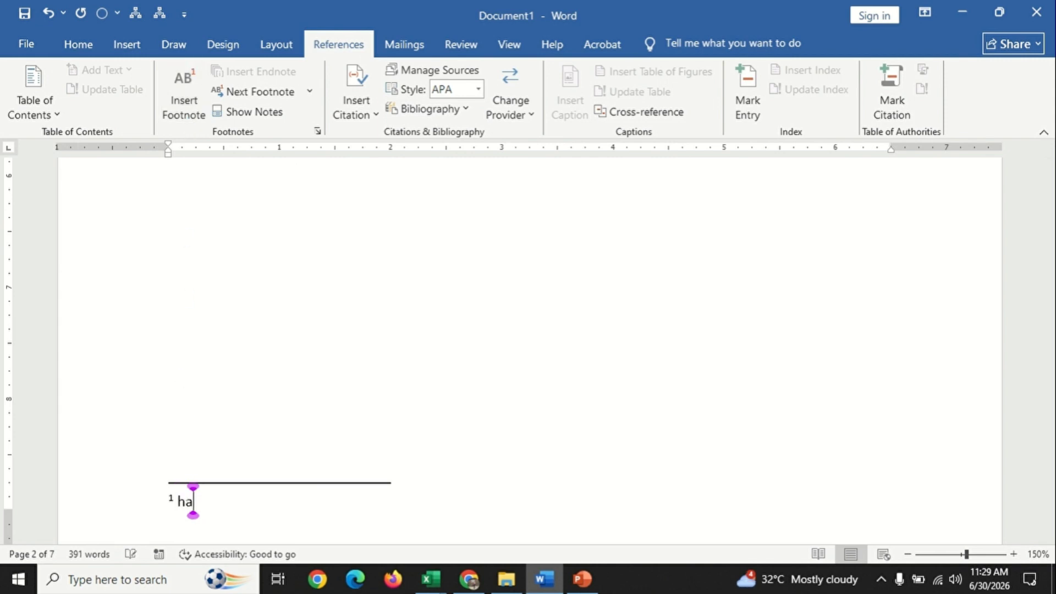
type("rware")
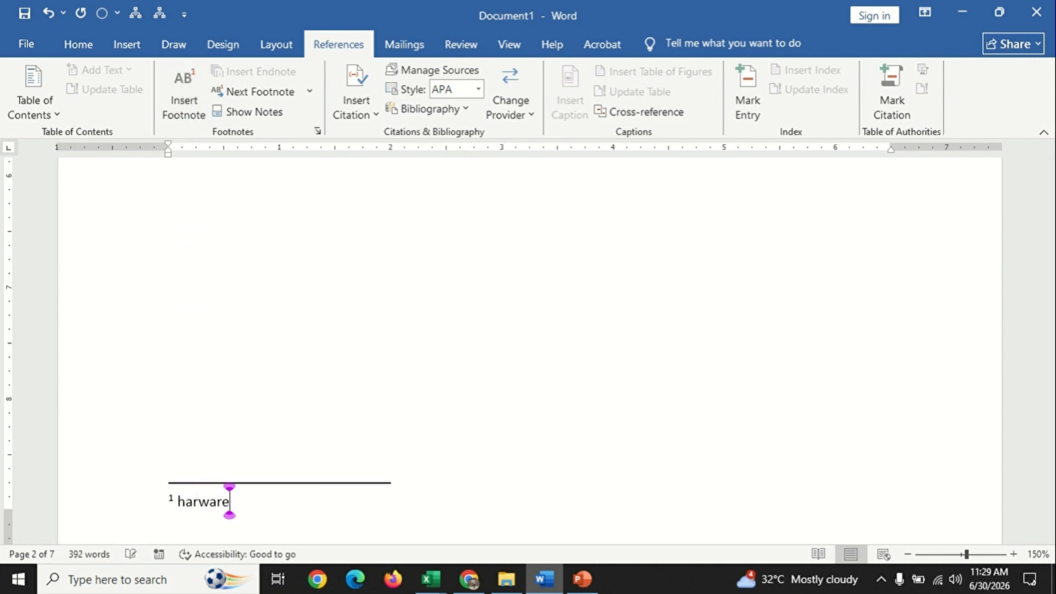
type(" is a d")
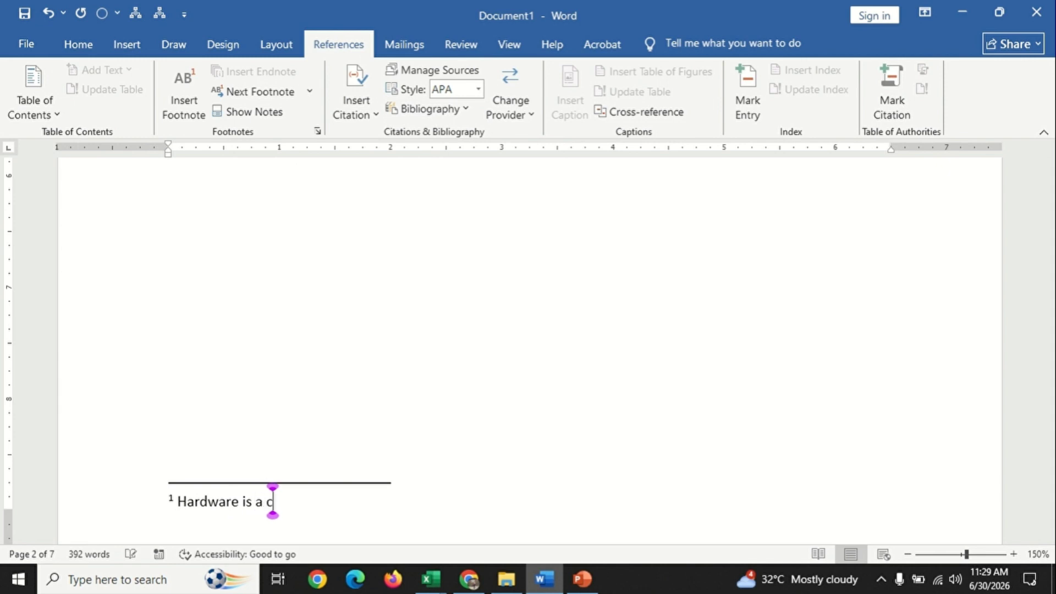
key("BackSpace")
type("phy")
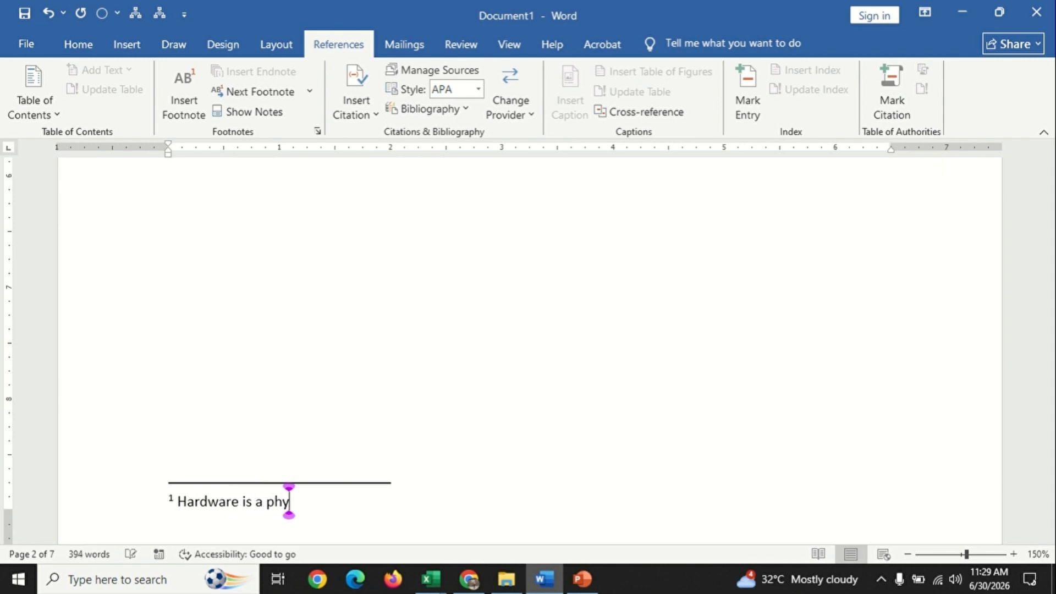
type("sical co")
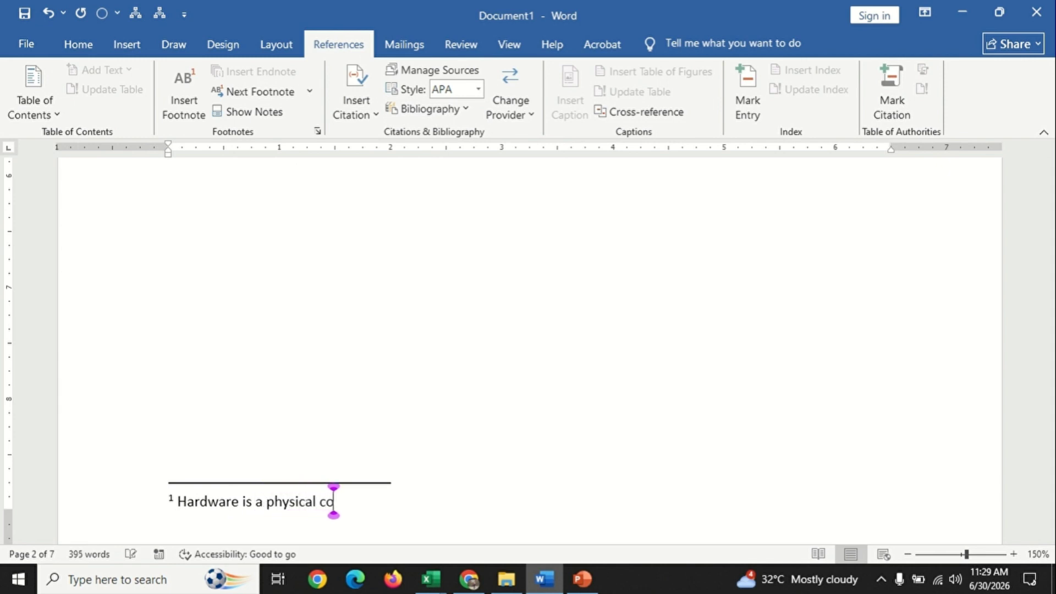
type("mponent")
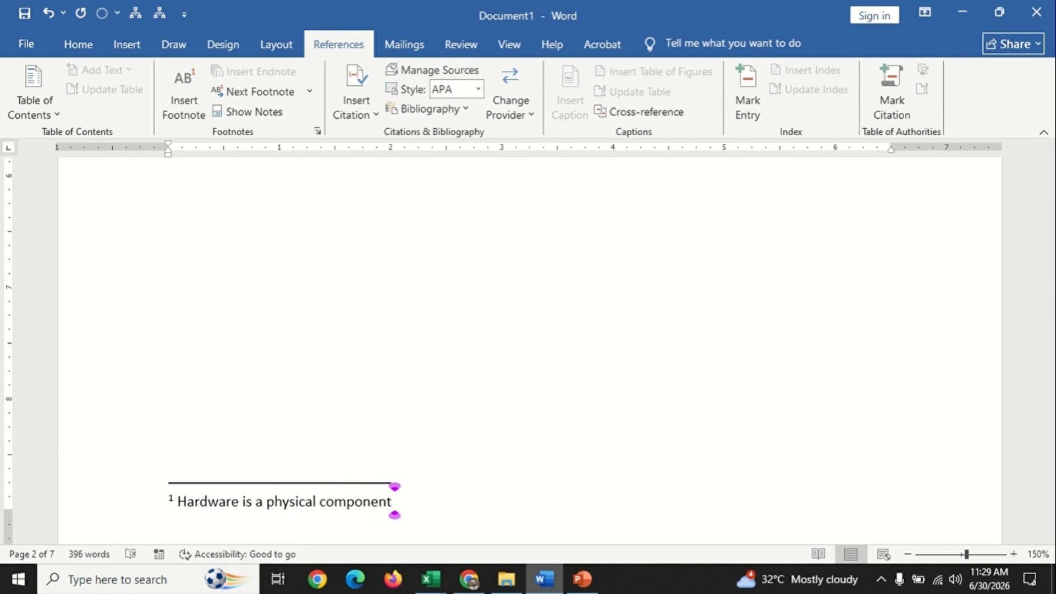
type(" of compt")
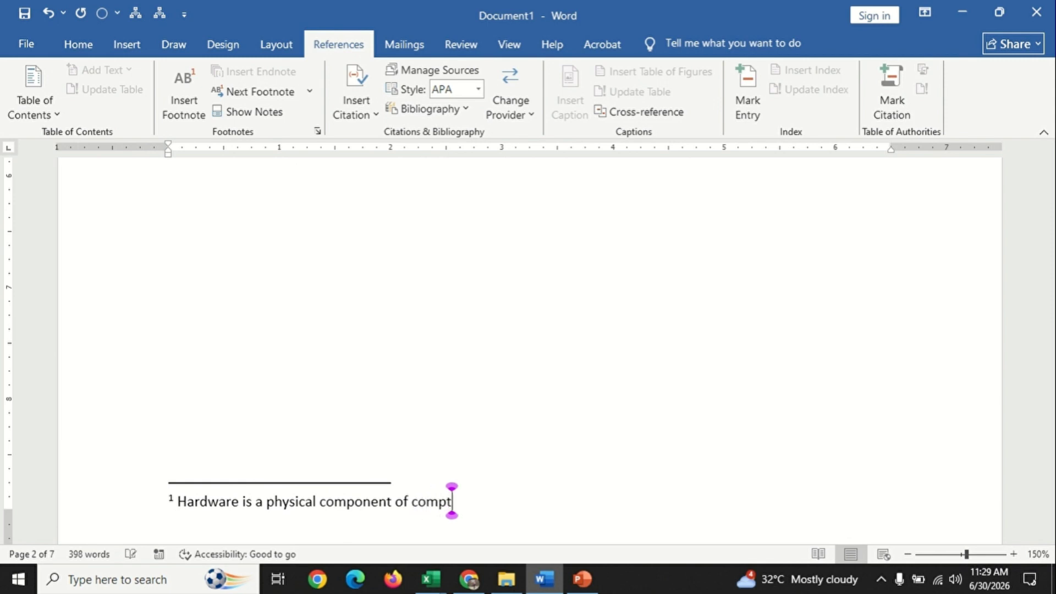
type("u")
key("BackSpace")
key("BackSpace")
type("uter")
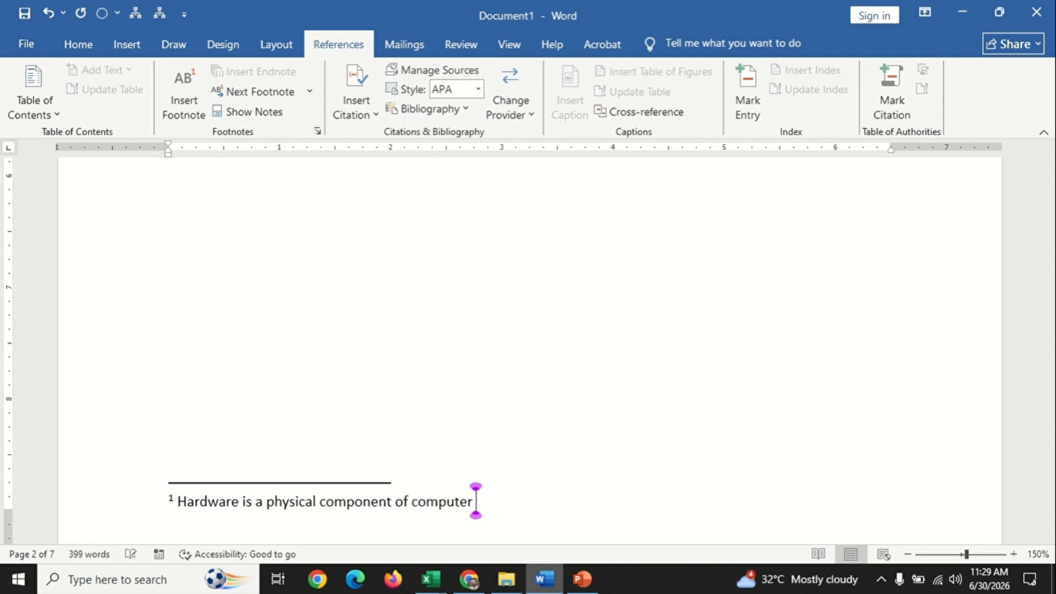
key("BackSpace")
key("BackSpace")
key("BackSpace")
key("BackSpace")
key("BackSpace")
key("BackSpace")
key("BackSpace")
key("BackSpace")
key("BackSpace")
key("BackSpace")
key("BackSpace")
key("BackSpace")
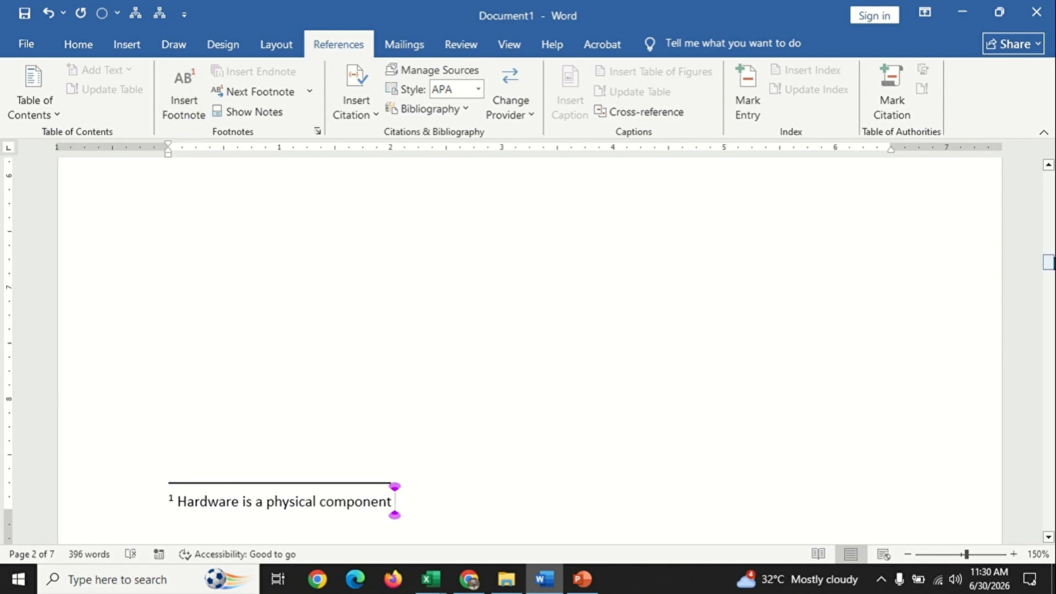
- Insert a footnote after the word "programmable" in the introduction paragraph on page 2, reading "Programmable are used by programmer"
left_click_drag(1050, 267, 1051, 242)
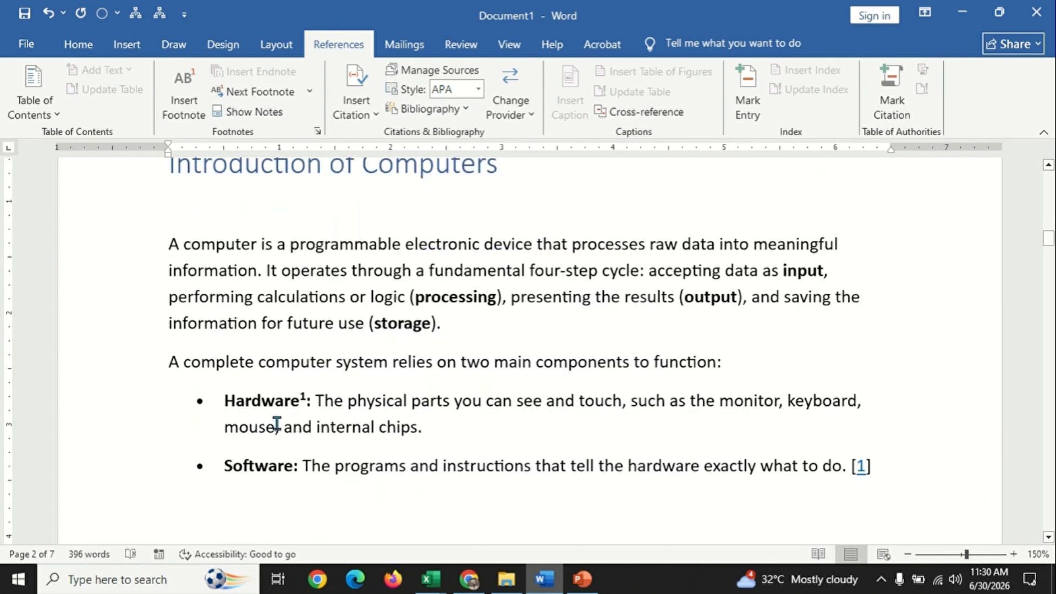
left_click(293, 466)
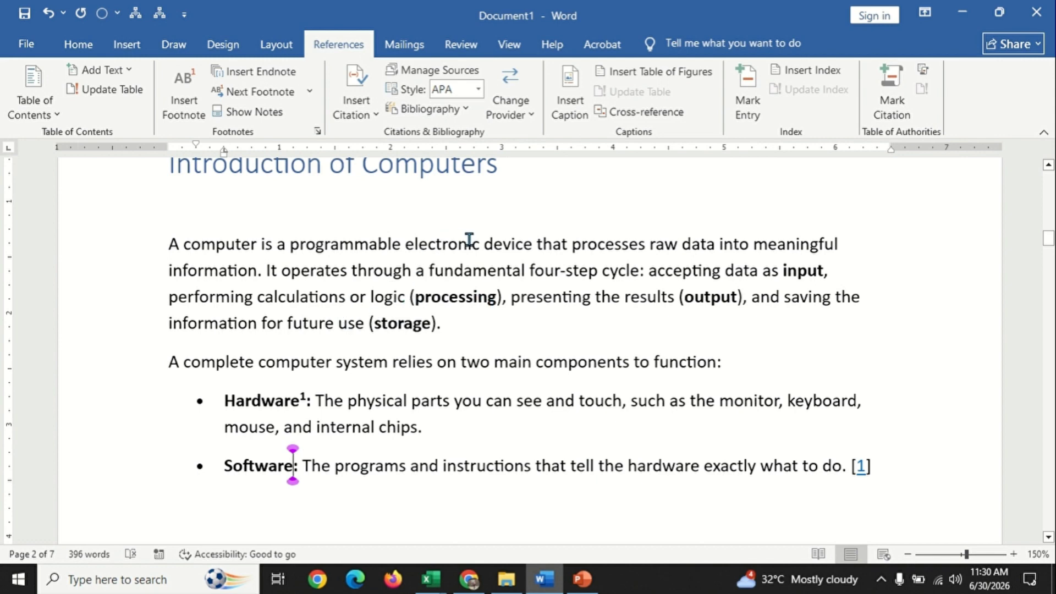
left_click(401, 243)
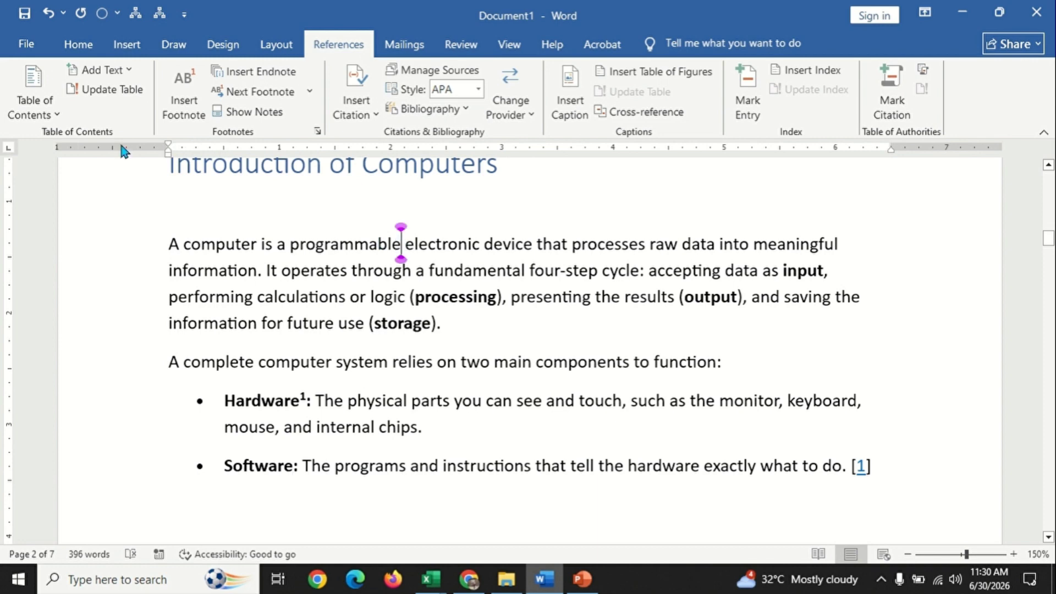
left_click(184, 113)
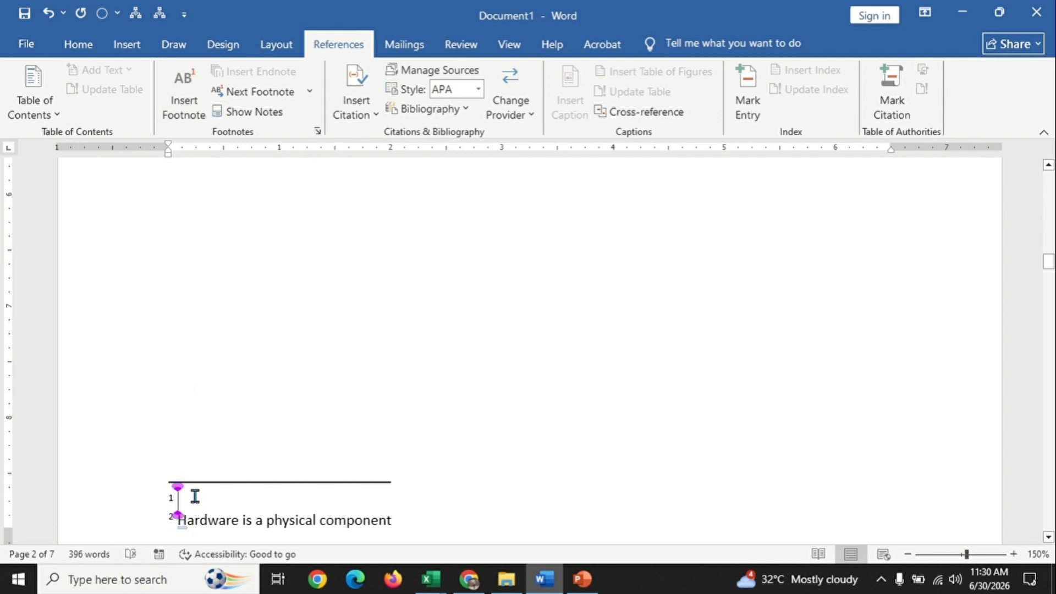
type("pr")
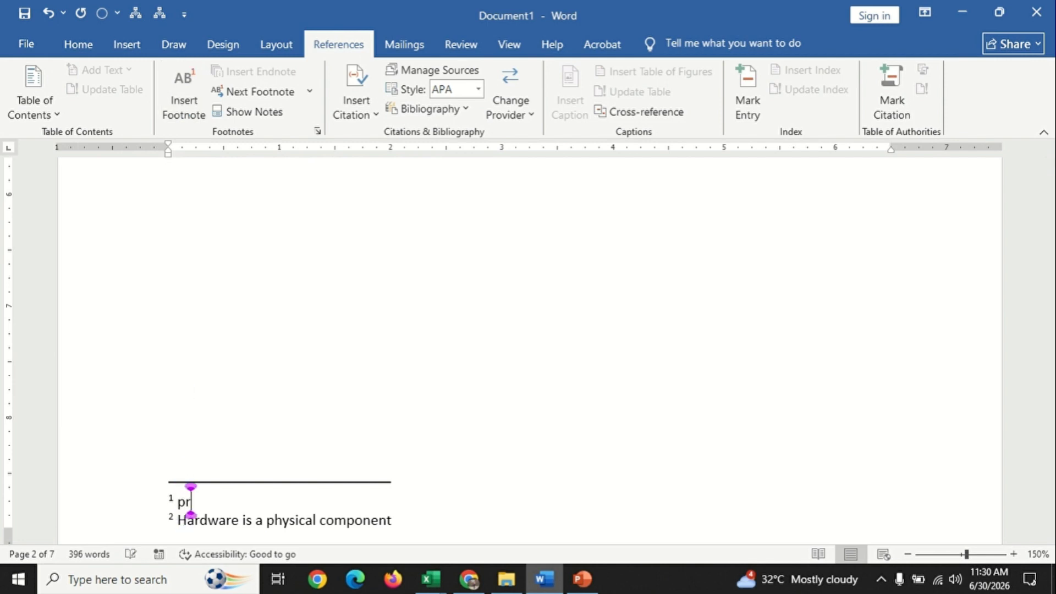
type("ogram")
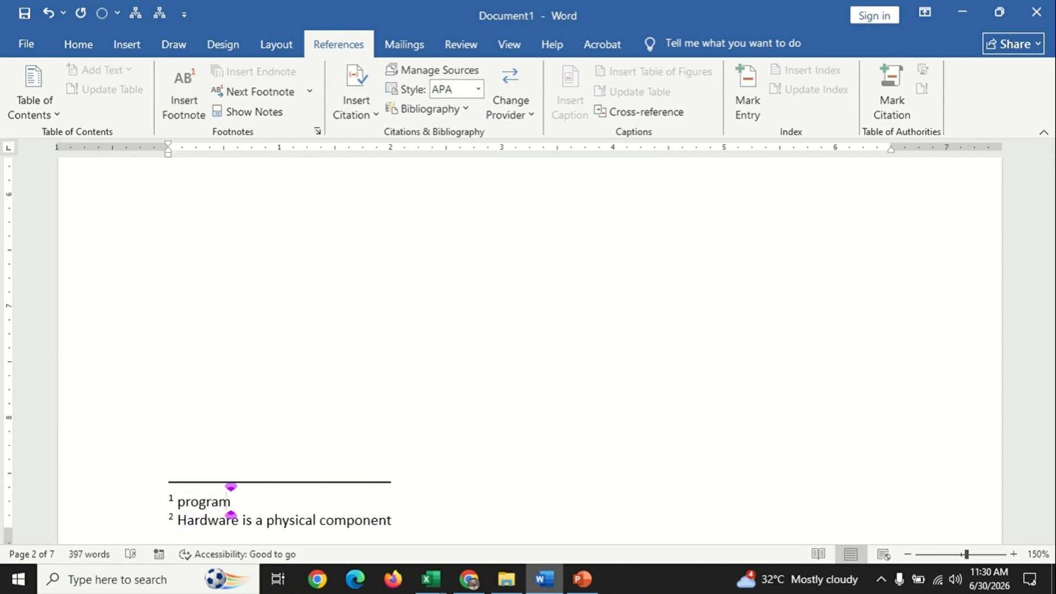
type("mable ")
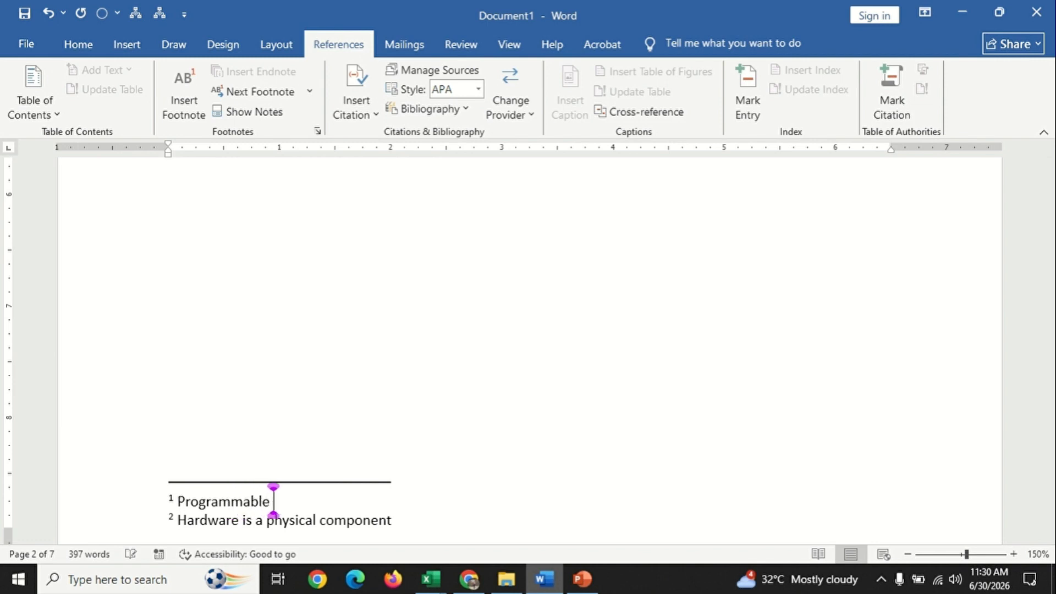
type("are")
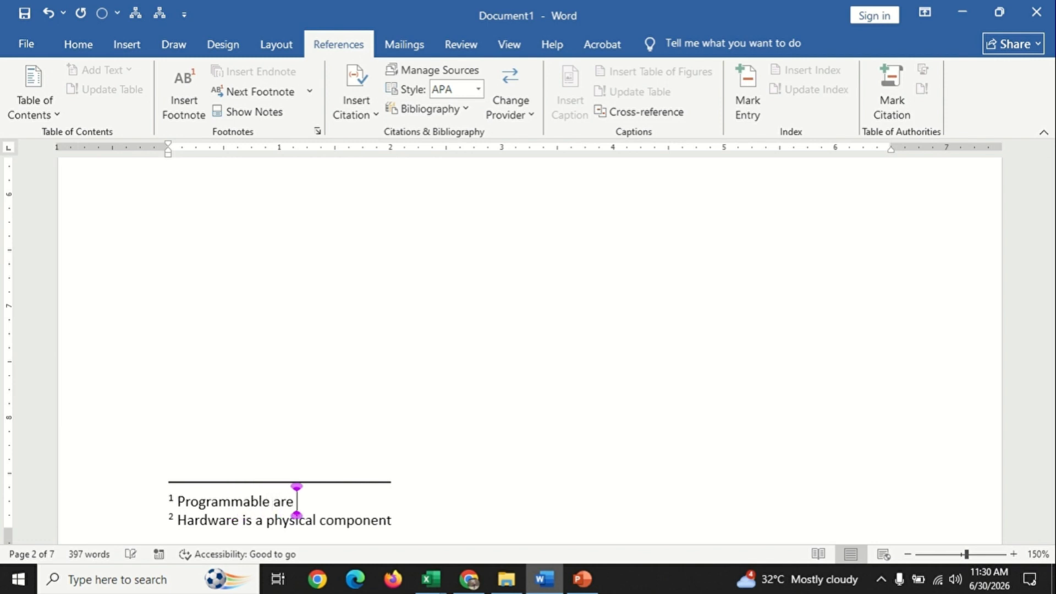
type(" used")
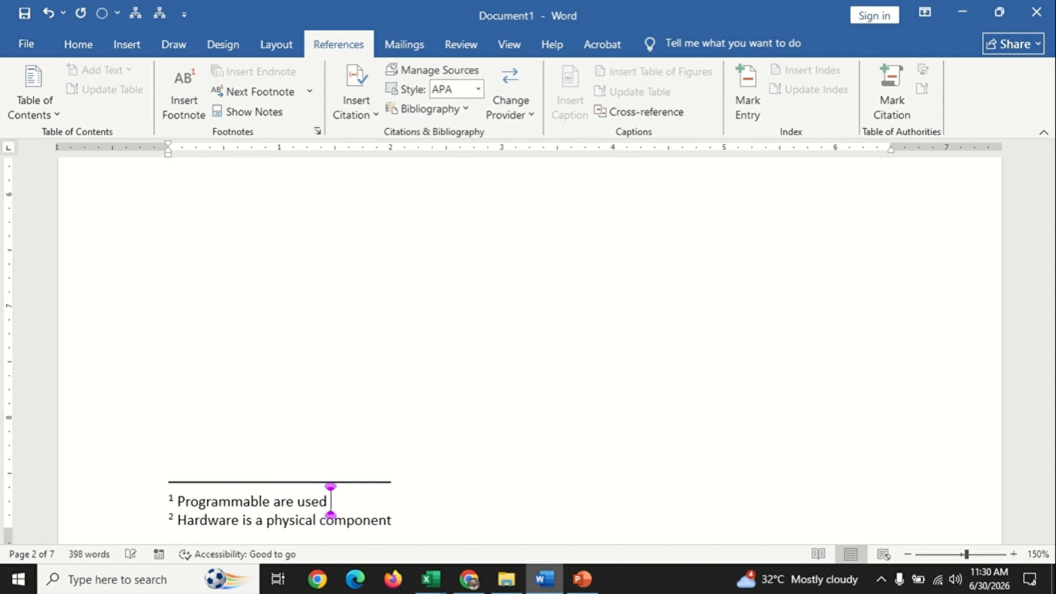
type(" by")
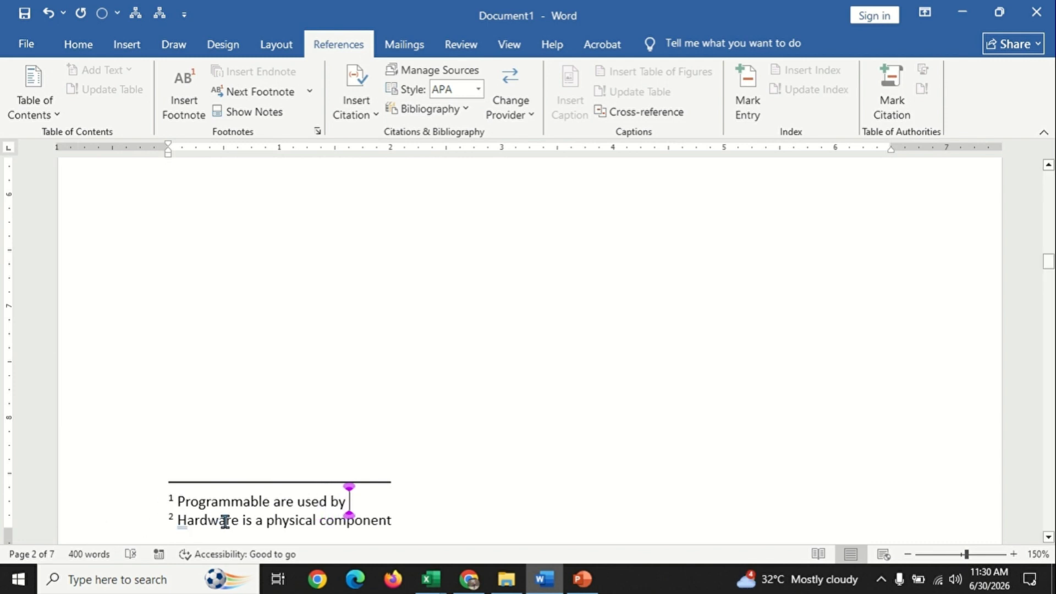
type(" prog")
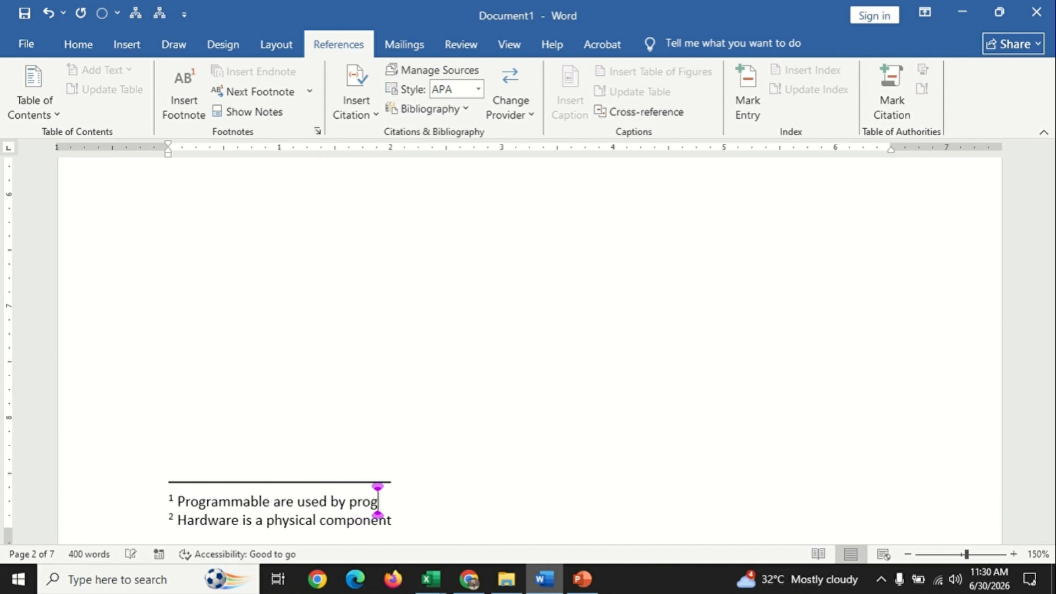
type("ram")
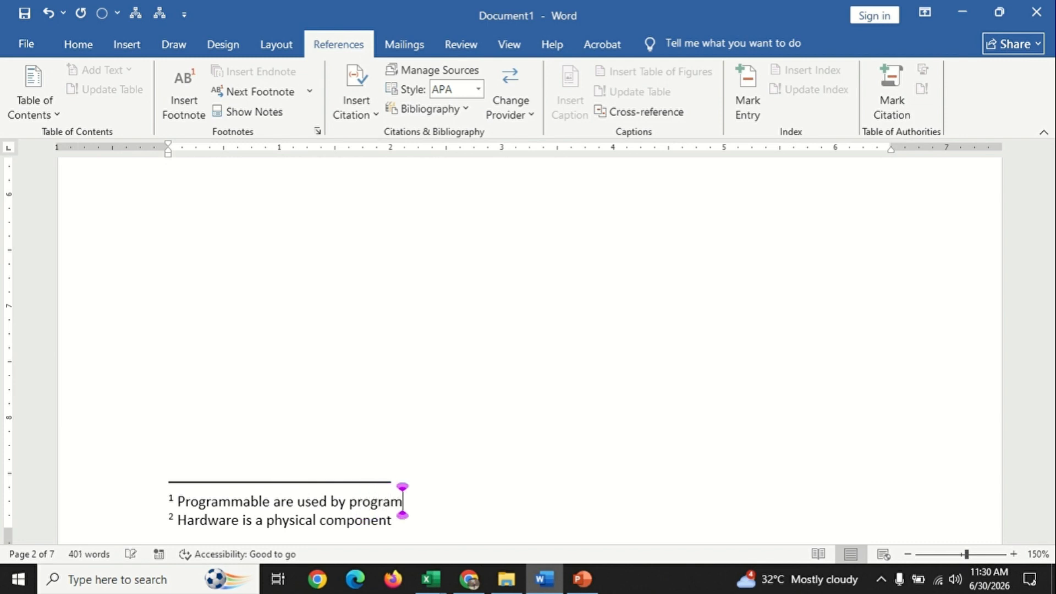
type("mer")
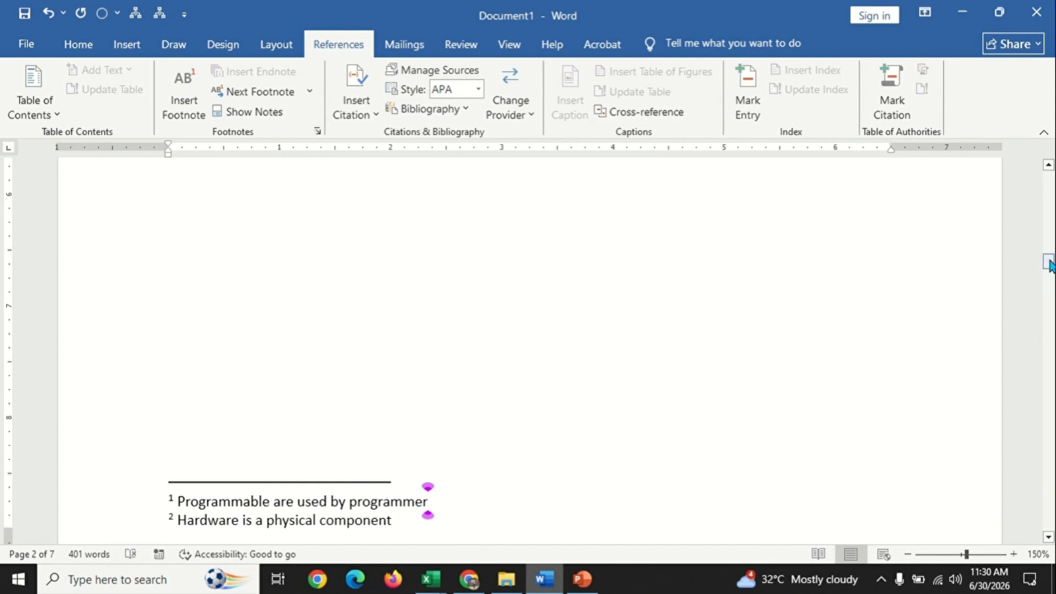
- Insert an endnote in the blank line below the Software bullet on page 2, with the text "asjdhjasda"
left_click_drag(1048, 261, 1048, 238)
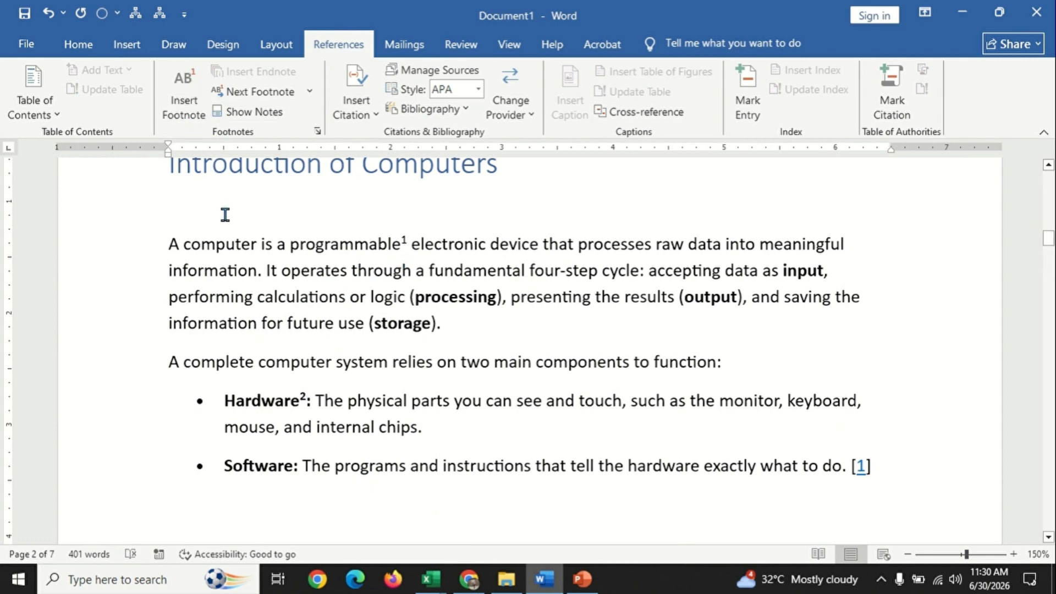
left_click(392, 502)
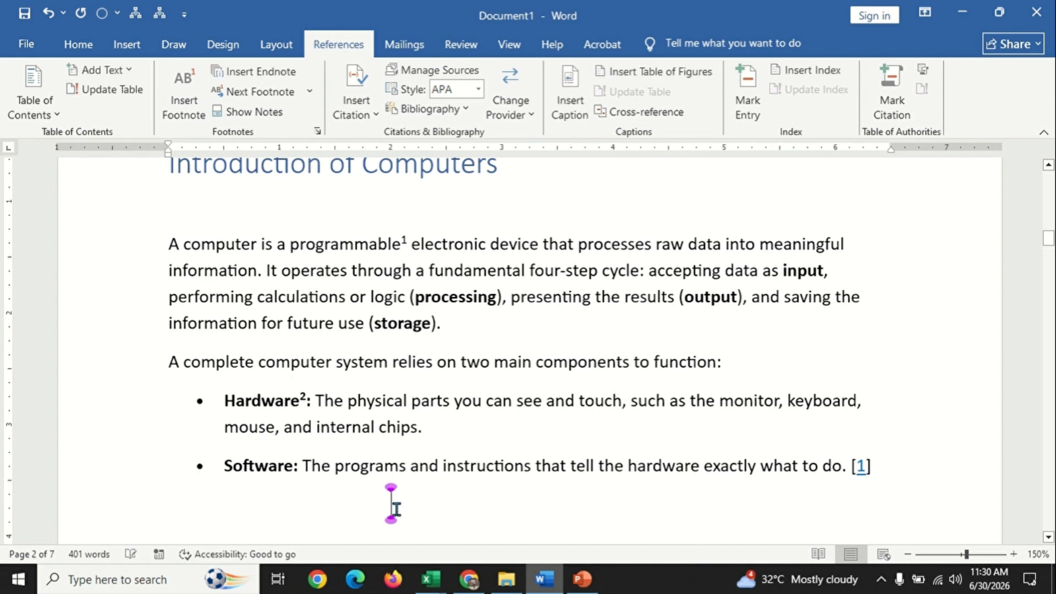
left_click(249, 73)
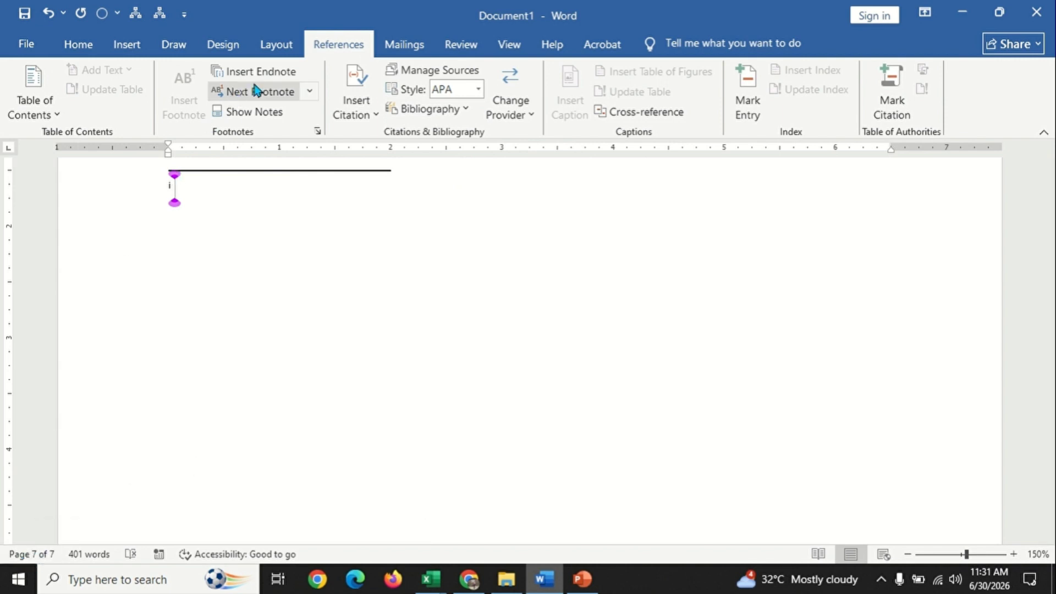
type("asjdhjasda")
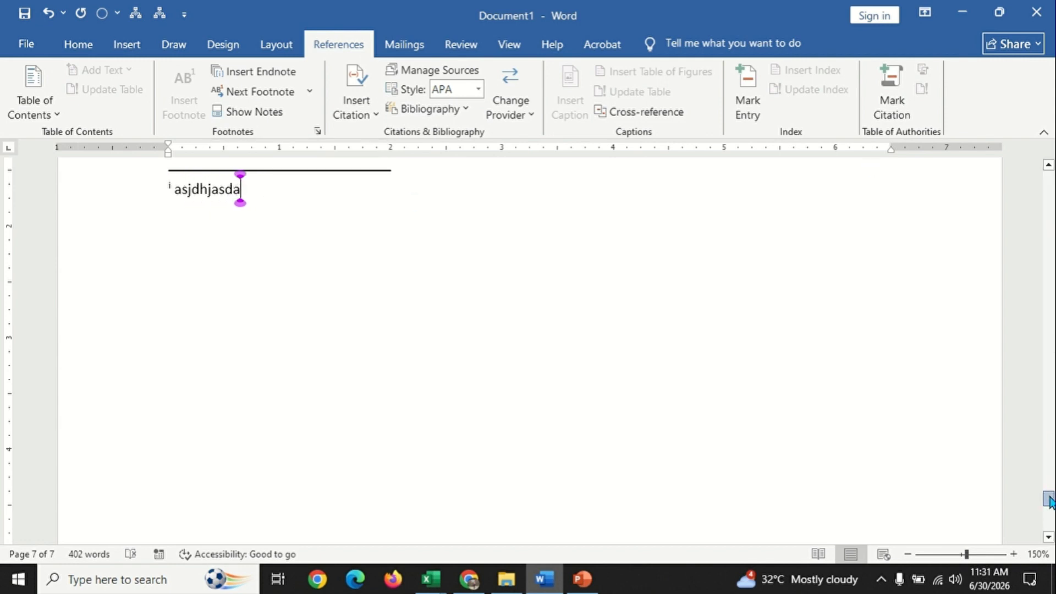
- Go to the next note reference and insert an empty endnote at the existing endnote mark above the "Key Characteristicss" heading
left_click_drag(1049, 500, 1049, 173)
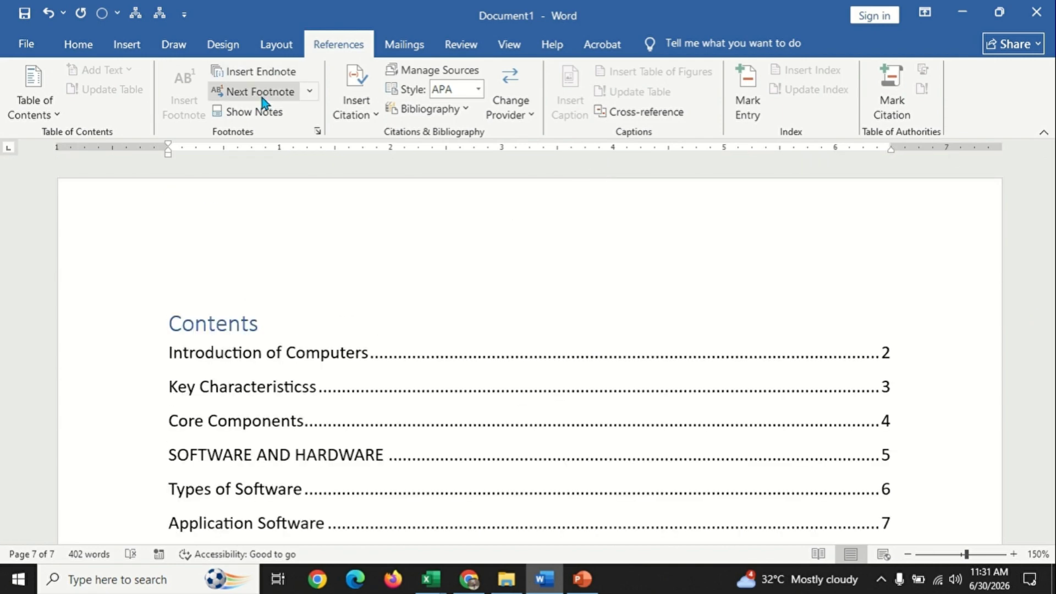
left_click(309, 92)
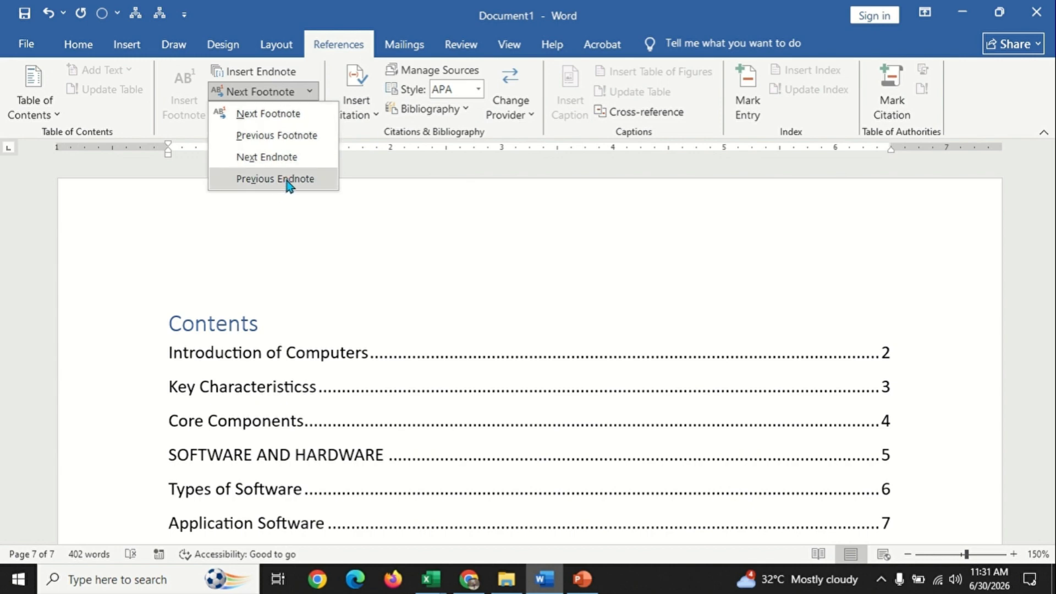
left_click(302, 114)
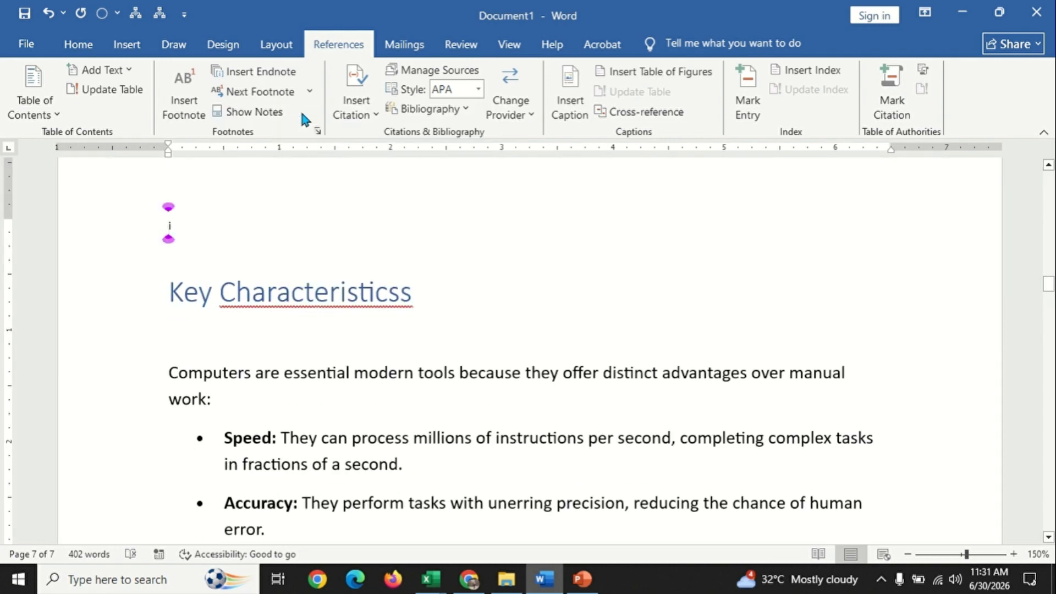
left_click(271, 72)
left_click(273, 97)
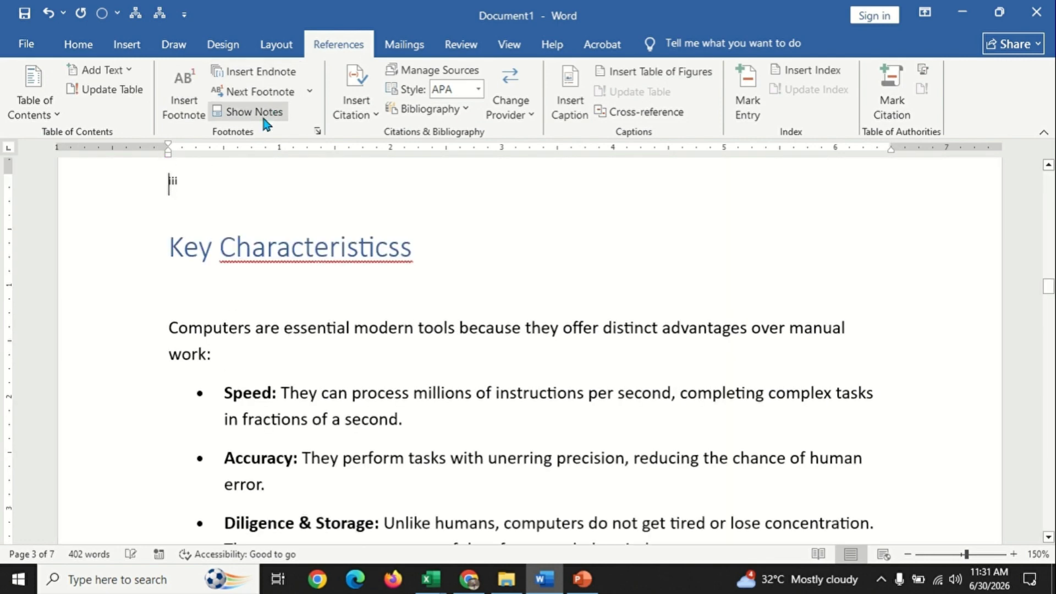
- Go back through the previous footnotes to the mark after "programmable", and open the Show Notes options, dismissing them without choosing an area
left_click(309, 91)
left_click(300, 135)
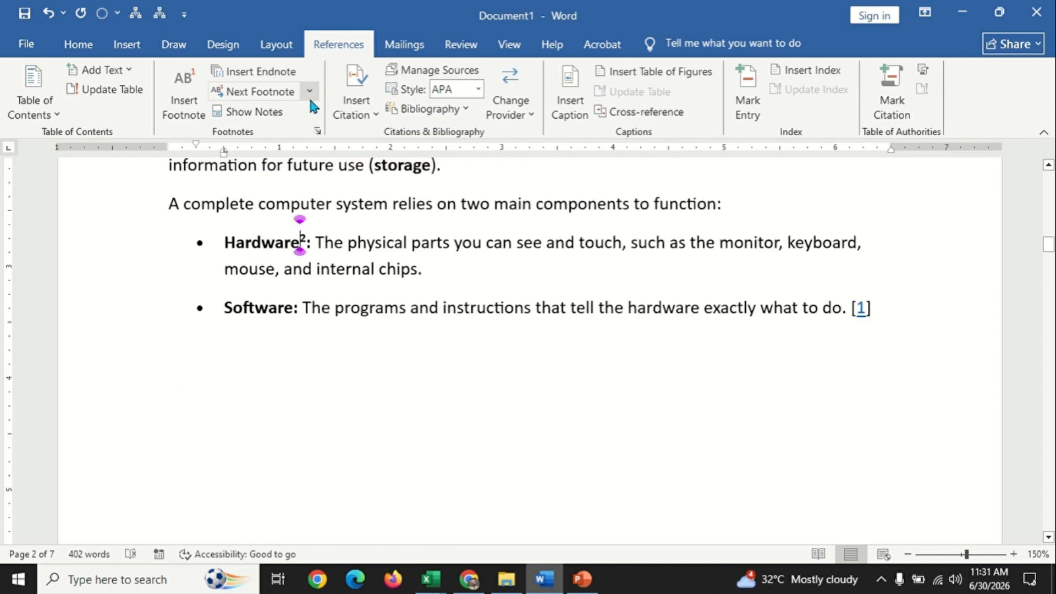
left_click(309, 92)
left_click(299, 135)
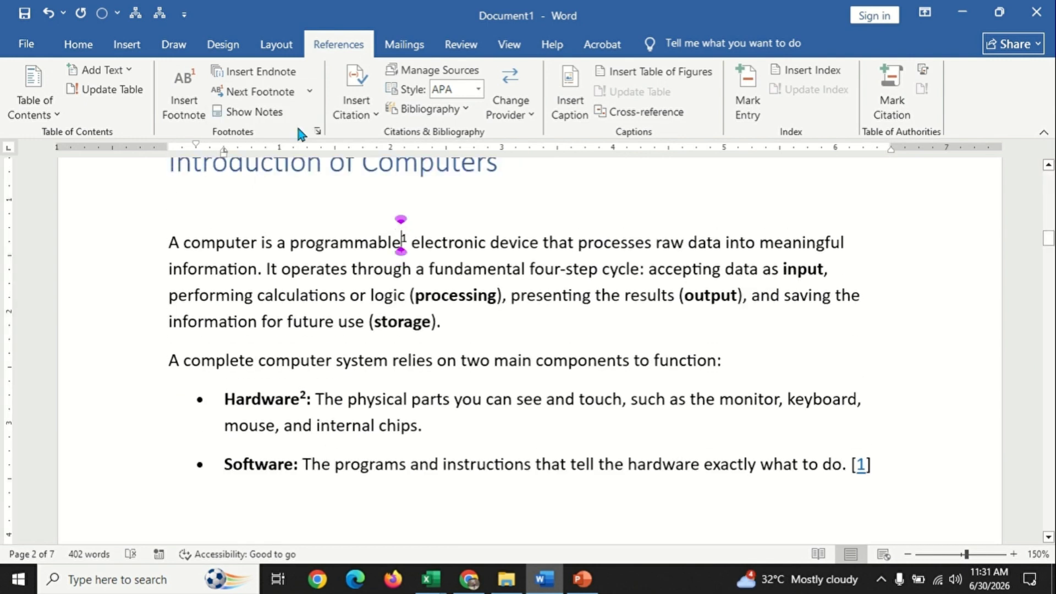
left_click(264, 113)
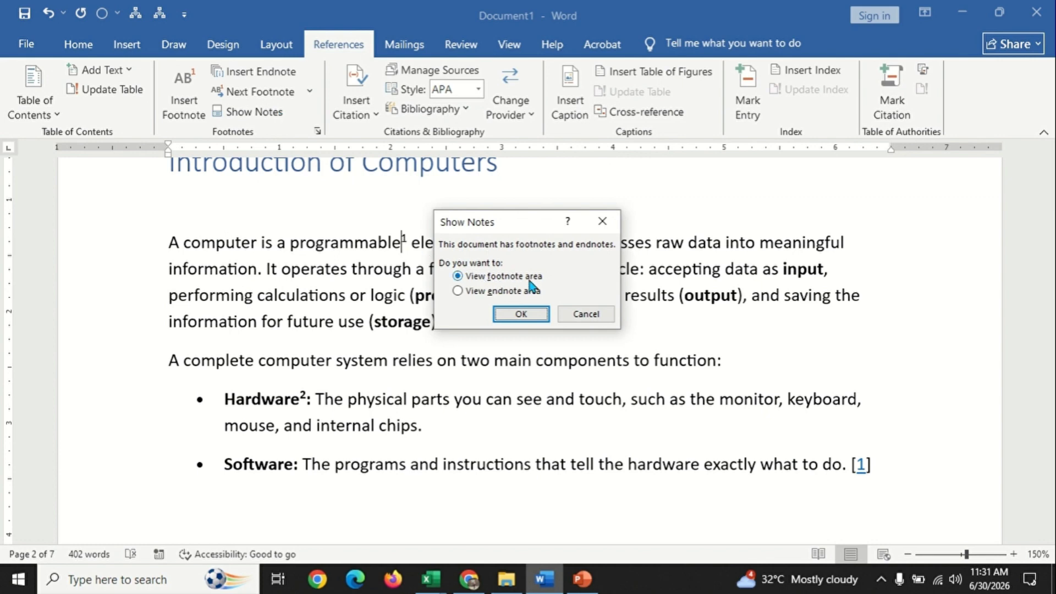
left_click(614, 221)
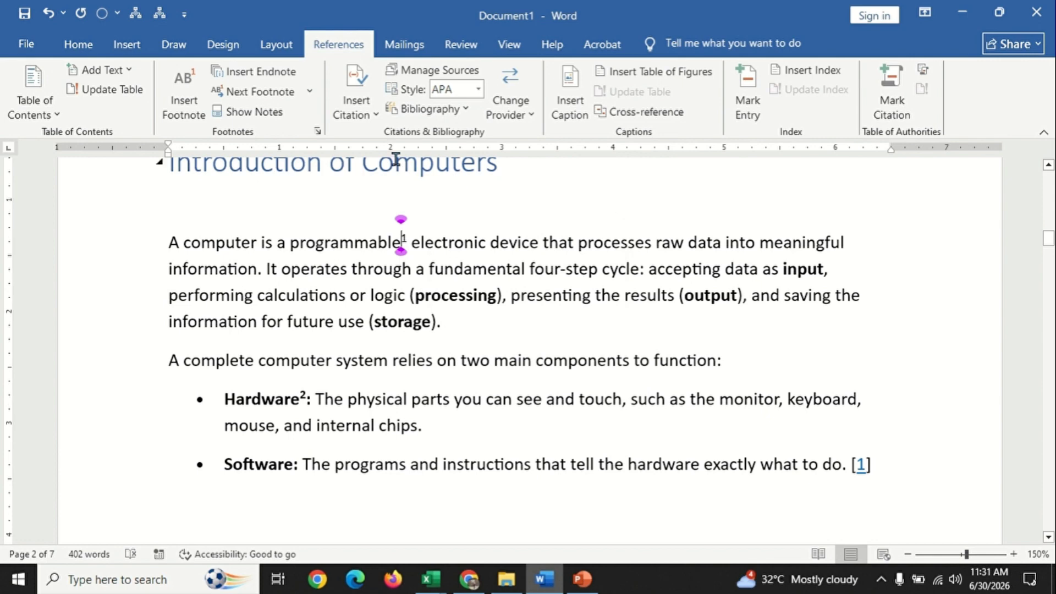